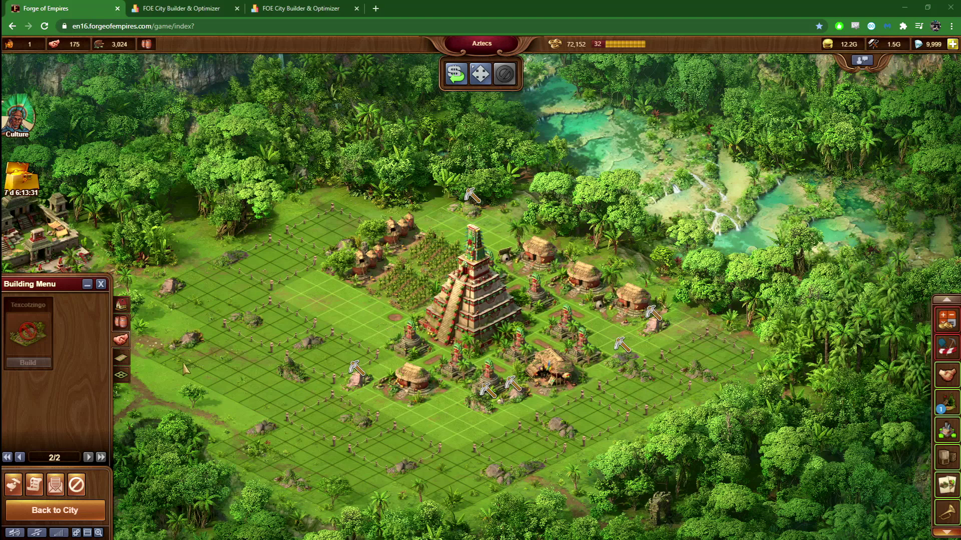
Close the Maize Farm info box and compare the Aztec city with the optimizer page
mouse_move(410, 263)
key(Down)
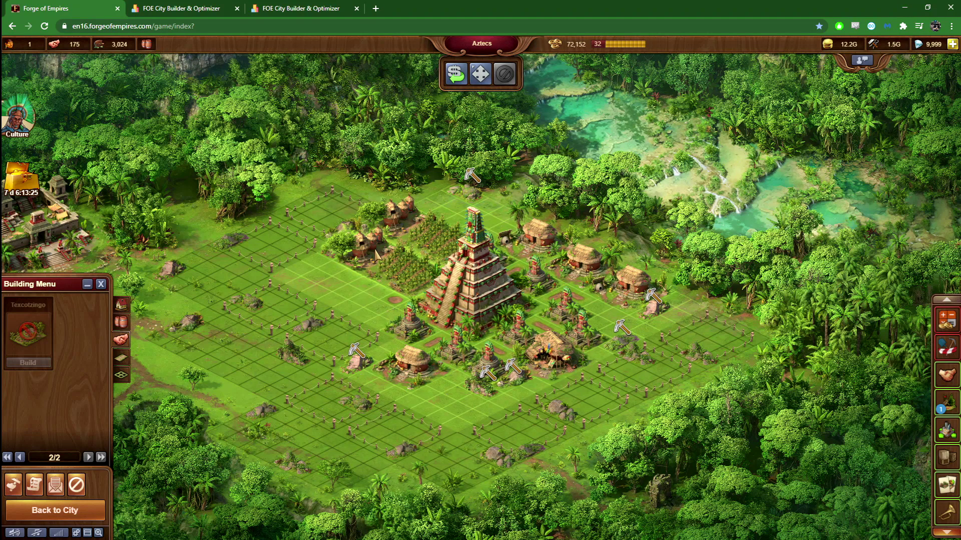
click(183, 6)
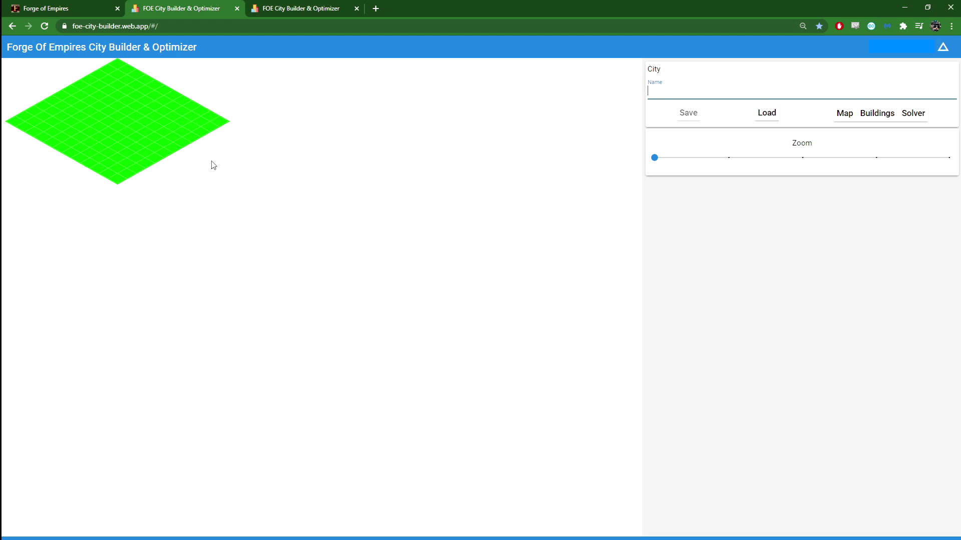
click(66, 6)
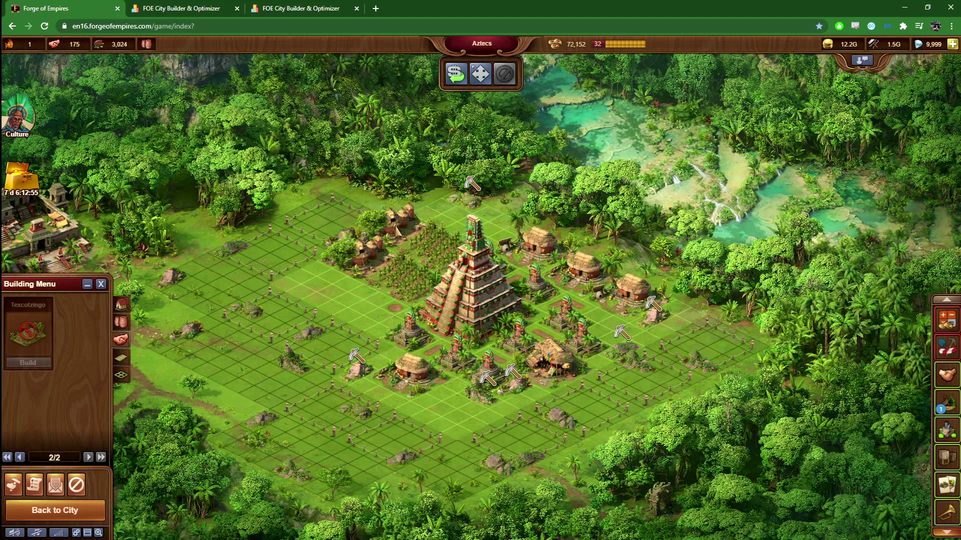
click(168, 7)
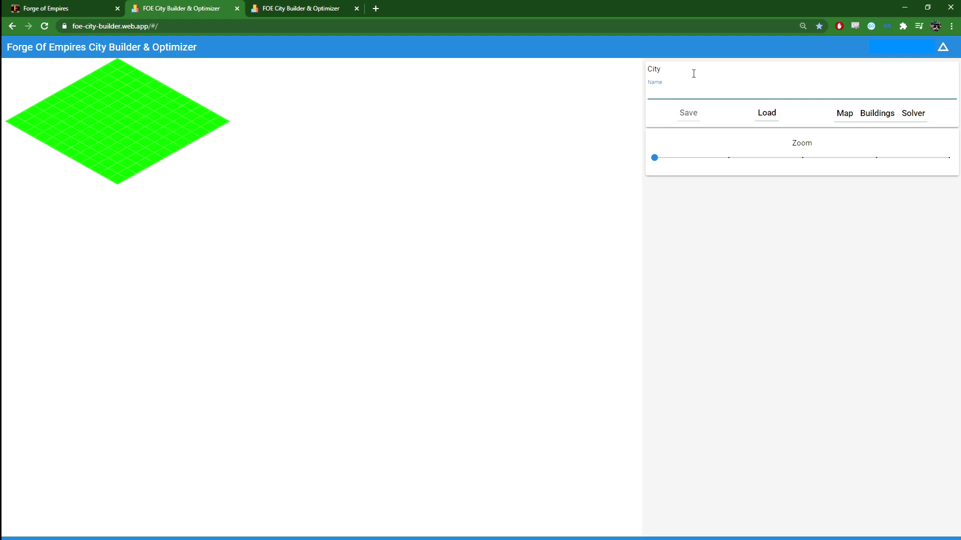
Check the saved cities, cancel without loading, and zoom in on the empty green grid
click(768, 113)
click(719, 82)
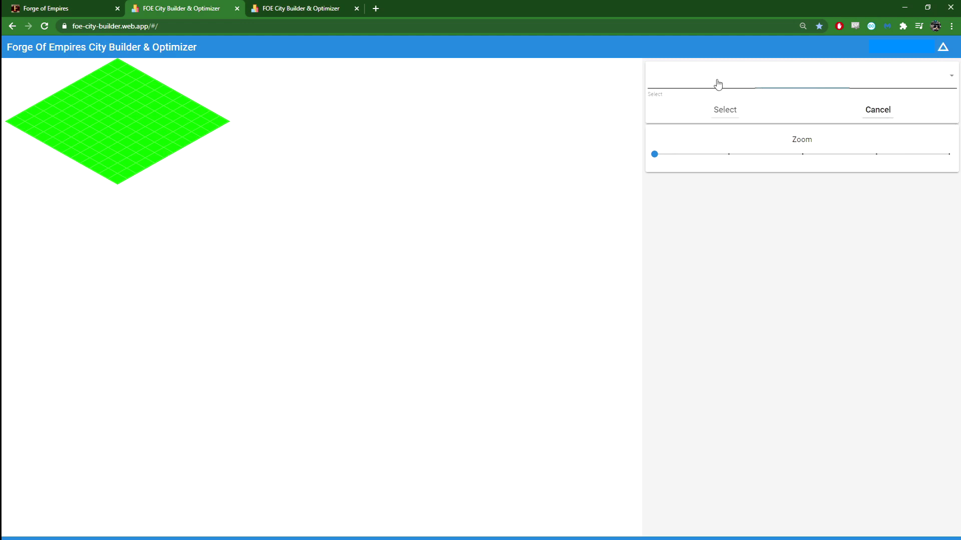
click(807, 362)
click(878, 109)
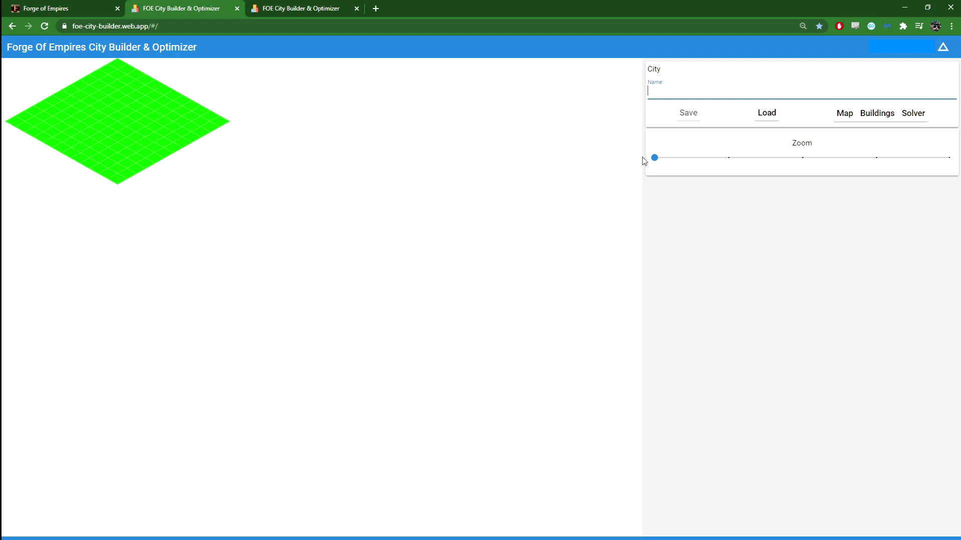
drag(657, 158, 858, 161)
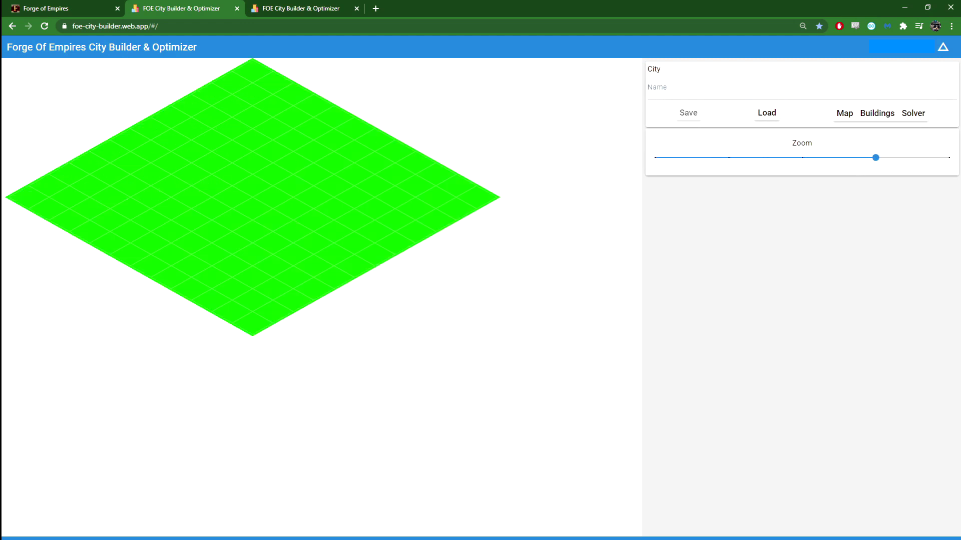
Return to the Aztec city and inspect the farm and the 4x3 Texcotzingo in the Building Menu
click(60, 8)
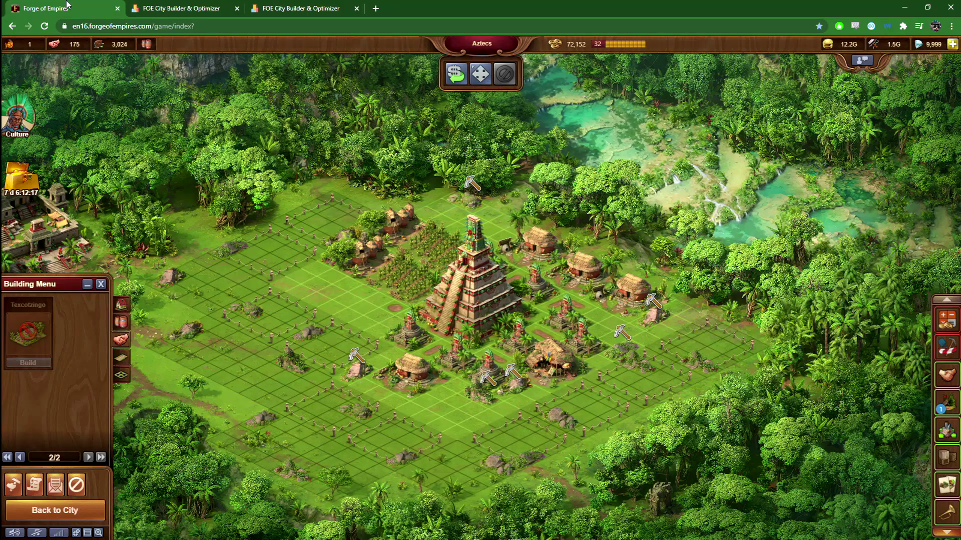
mouse_move(416, 299)
mouse_move(34, 330)
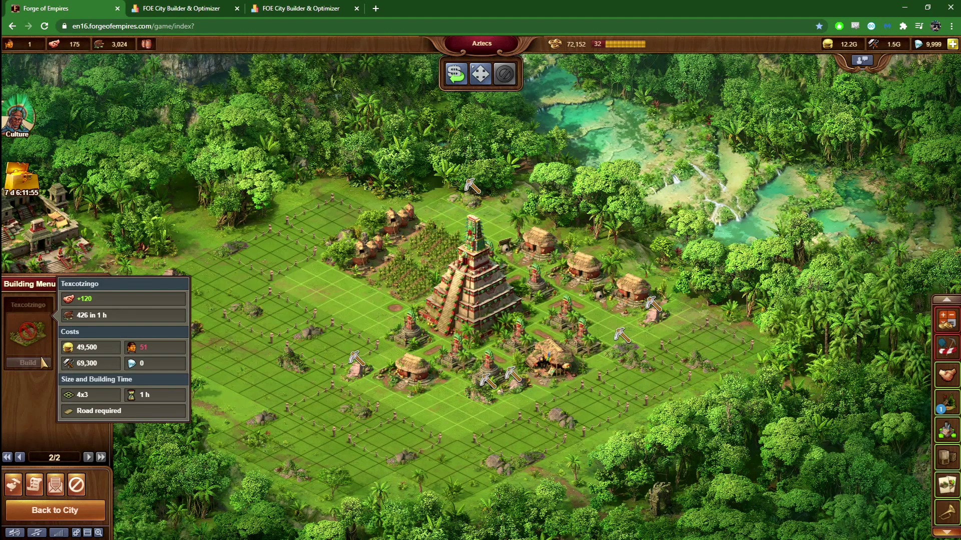
Set the optimizer map to 4x4 expansions, checking it against the game city
click(187, 8)
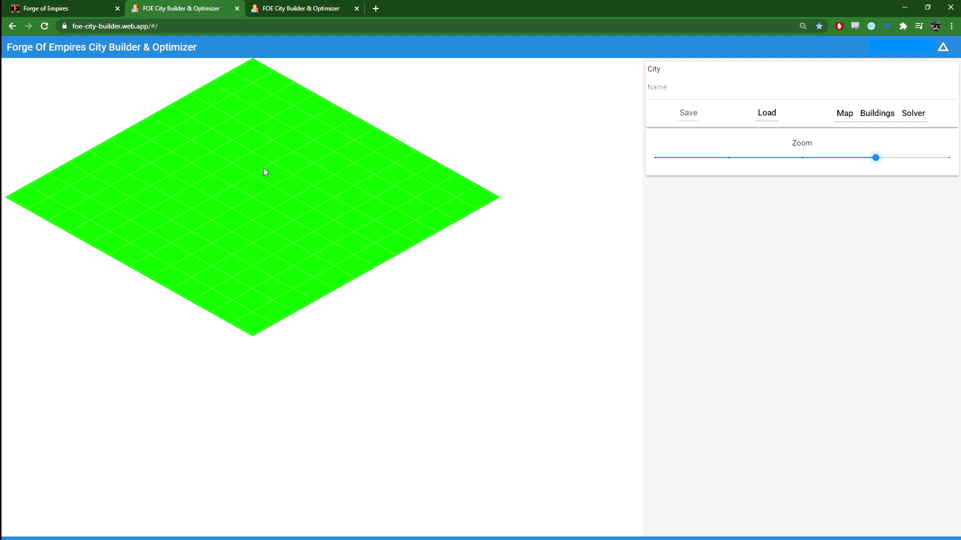
click(844, 115)
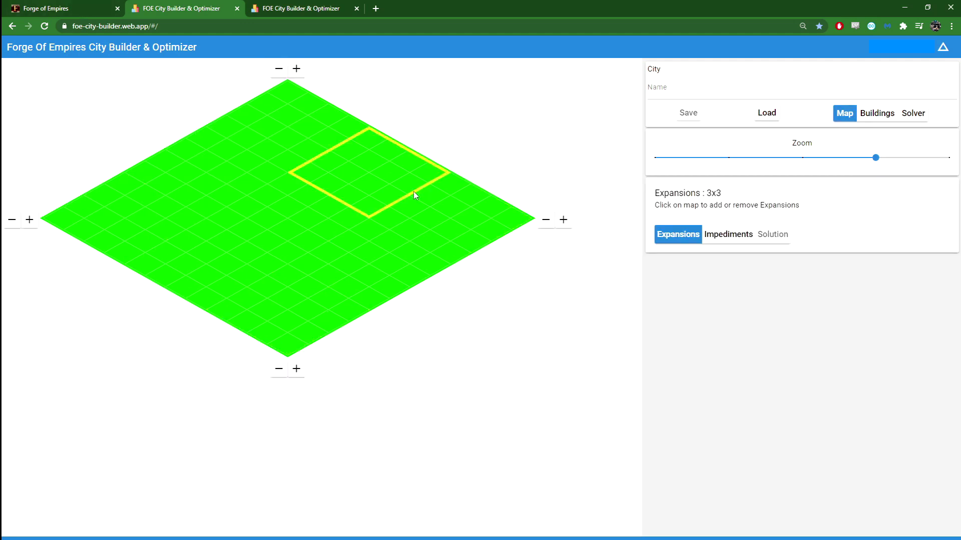
click(297, 368)
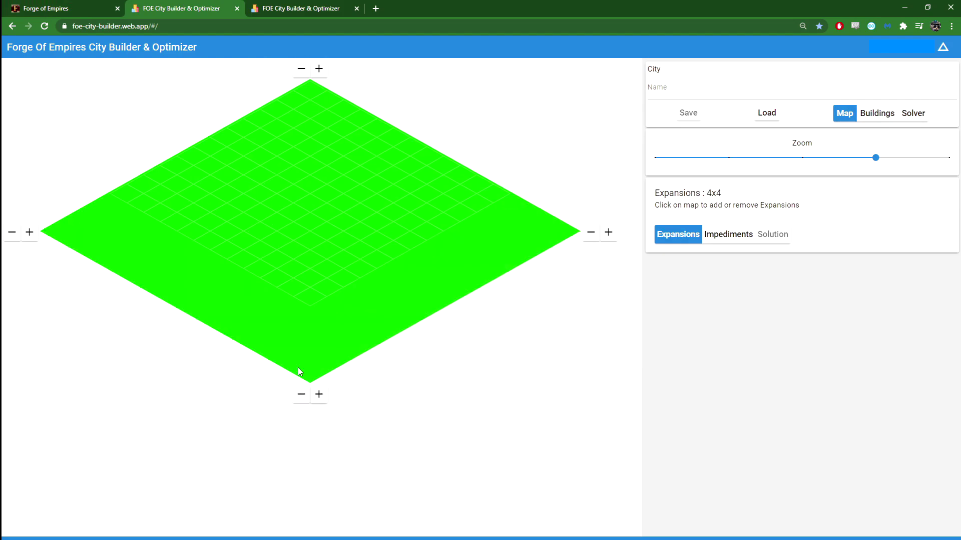
click(60, 8)
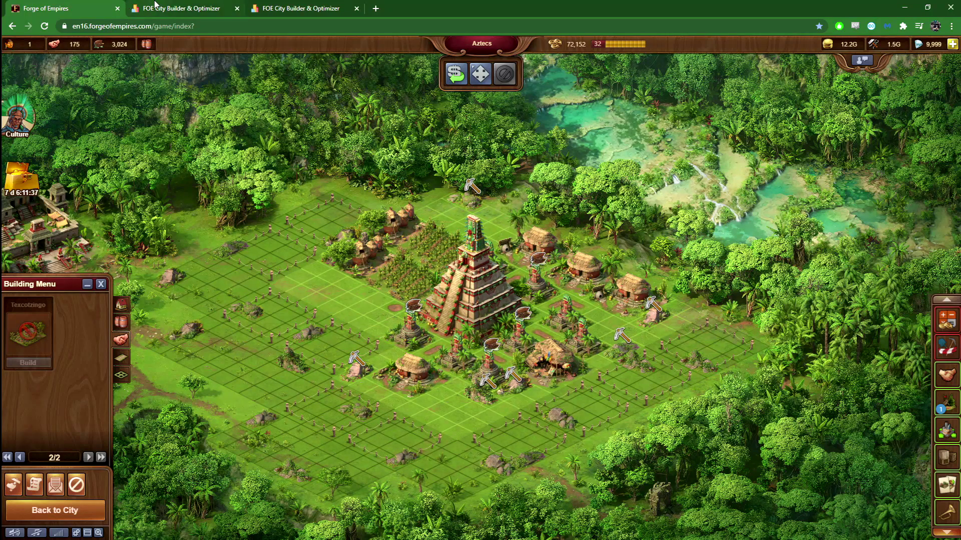
click(175, 8)
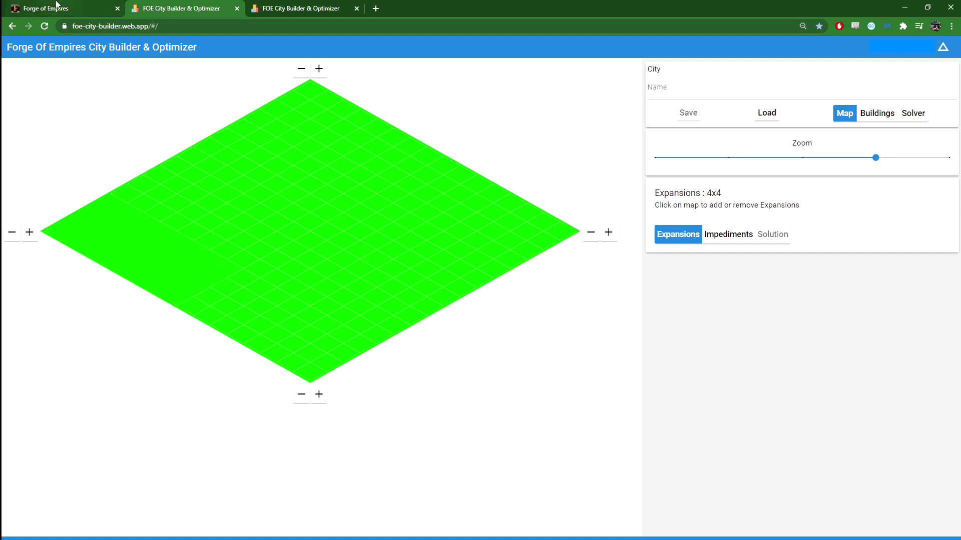
Mark the settlement's blocked tiles as impediment crosses, removing one misplaced tile
click(729, 235)
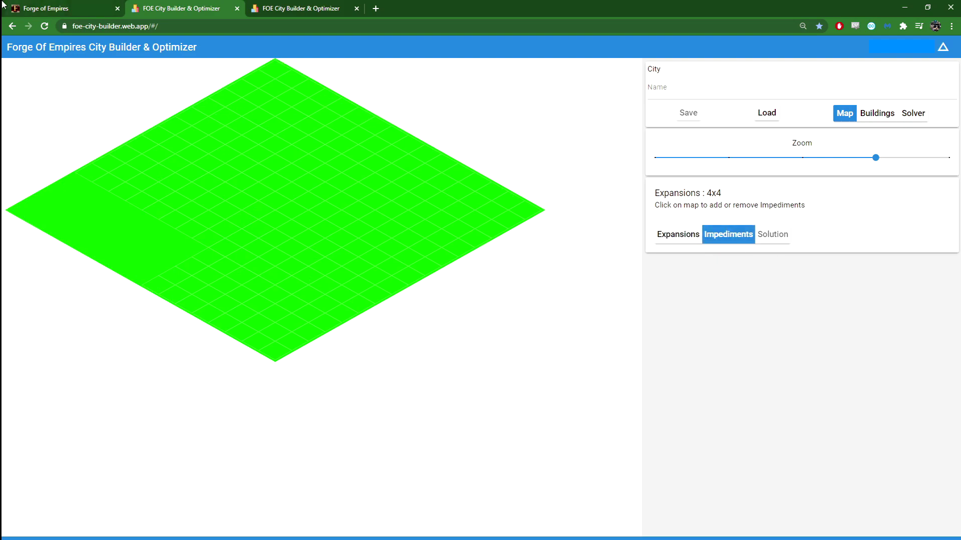
click(75, 8)
click(179, 6)
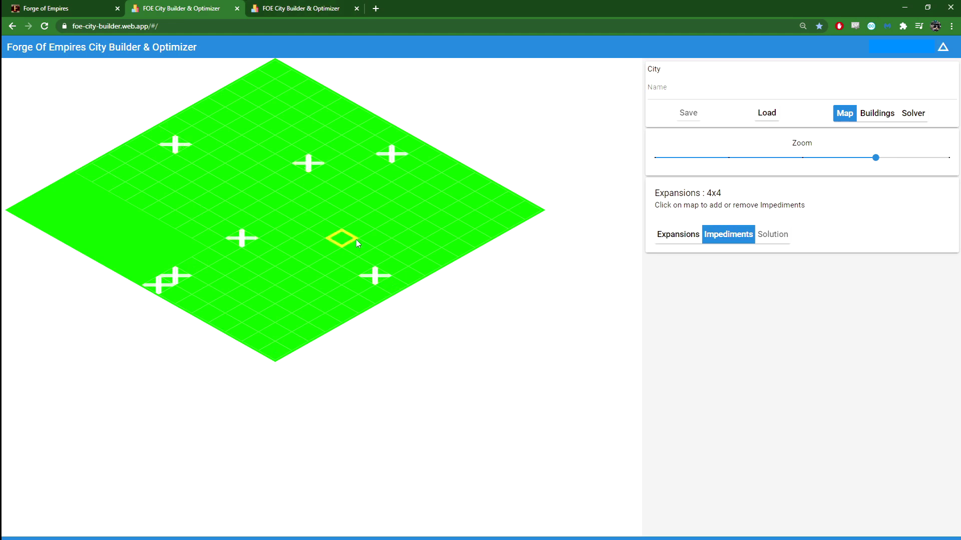
click(308, 168)
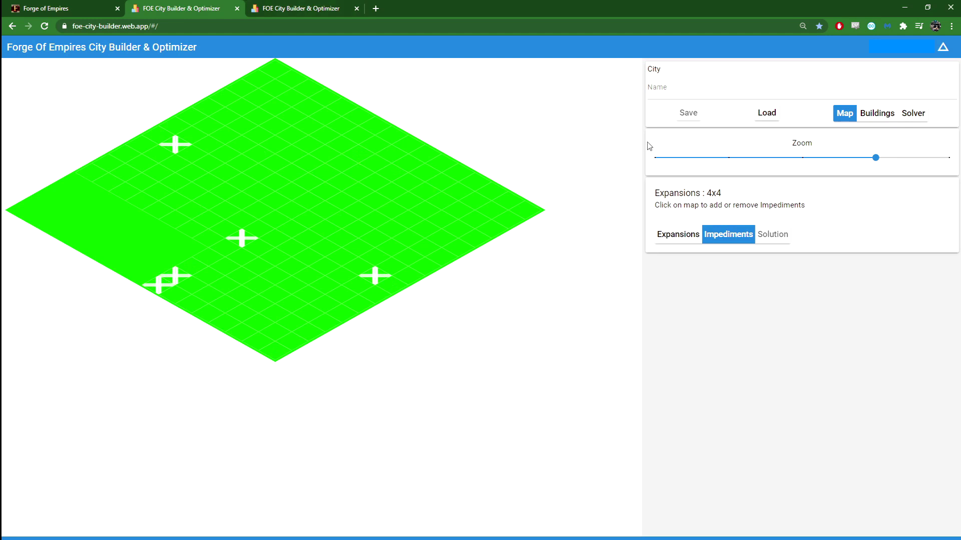
Set the Townhall to 5x5 and add a 3x5 building entry
click(873, 118)
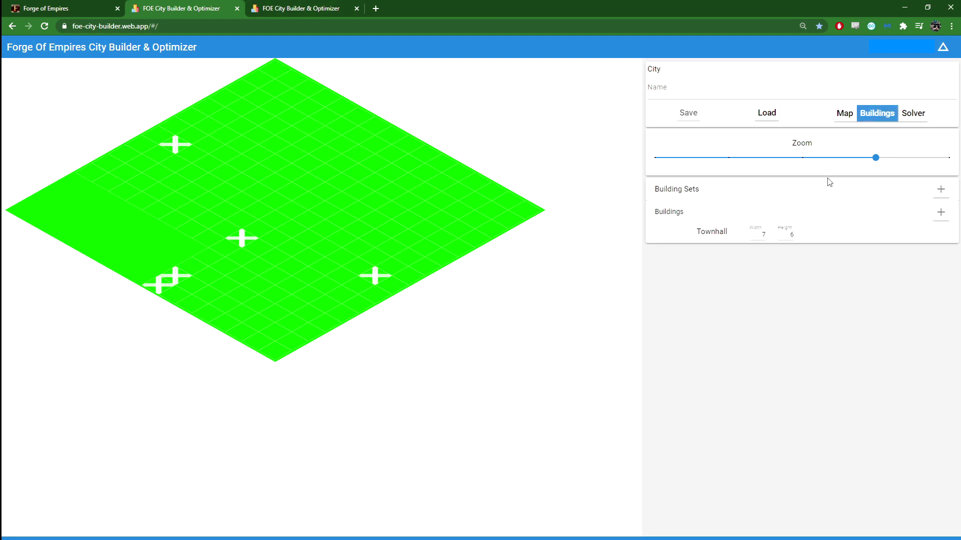
double_click(762, 234)
key(Tab)
text(5)
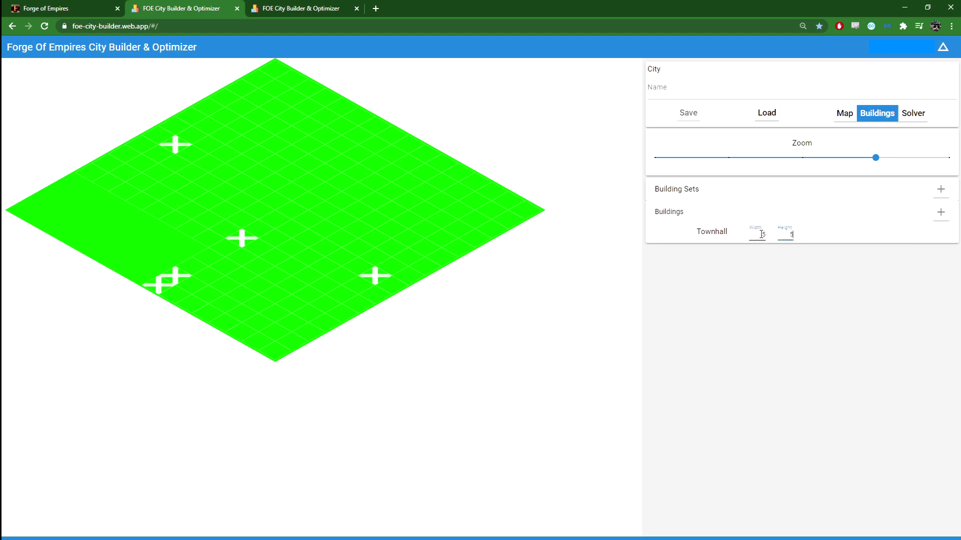
click(941, 214)
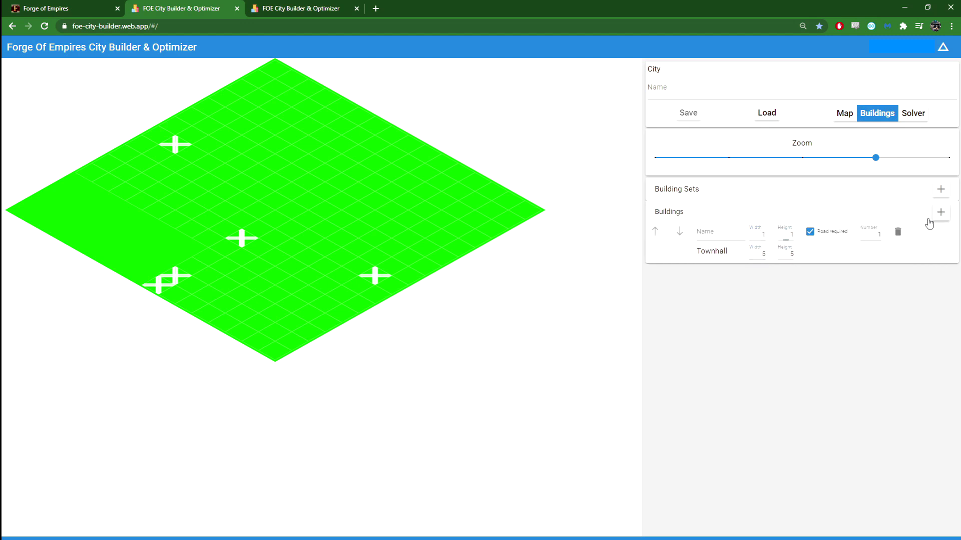
click(719, 231)
text(3)
key(Tab)
text(5)
Add a 'Res' 3x3 entry plus several blank building rows
click(941, 212)
click(717, 234)
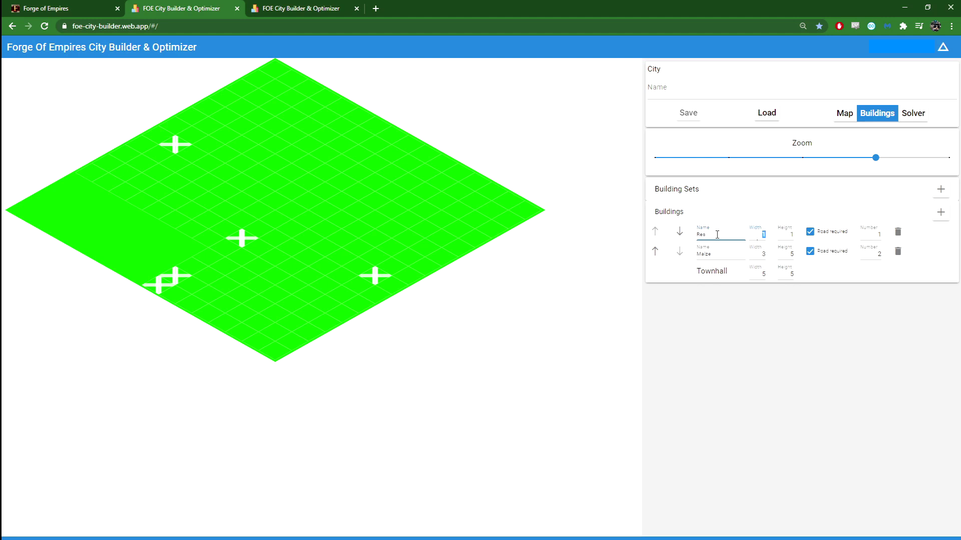
text(Res)
key(Tab)
key(Tab)
click(941, 212)
click(941, 213)
click(940, 212)
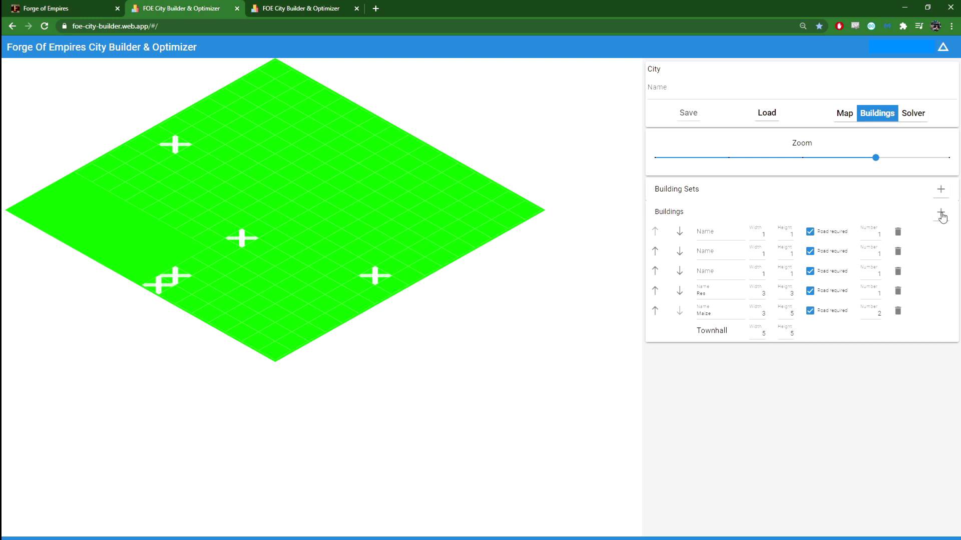
click(941, 215)
click(941, 215)
click(941, 215)
click(941, 215)
click(942, 216)
click(941, 215)
click(941, 215)
click(941, 215)
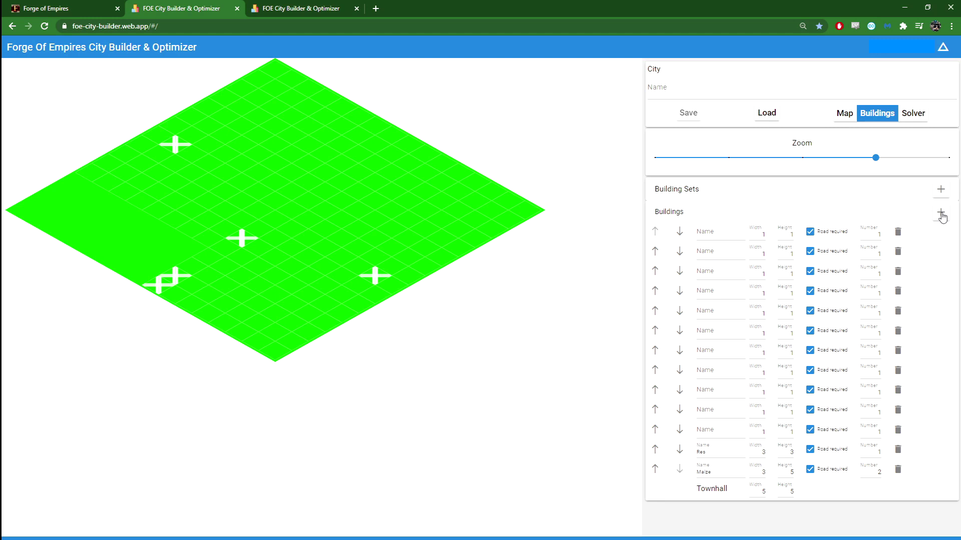
click(78, 6)
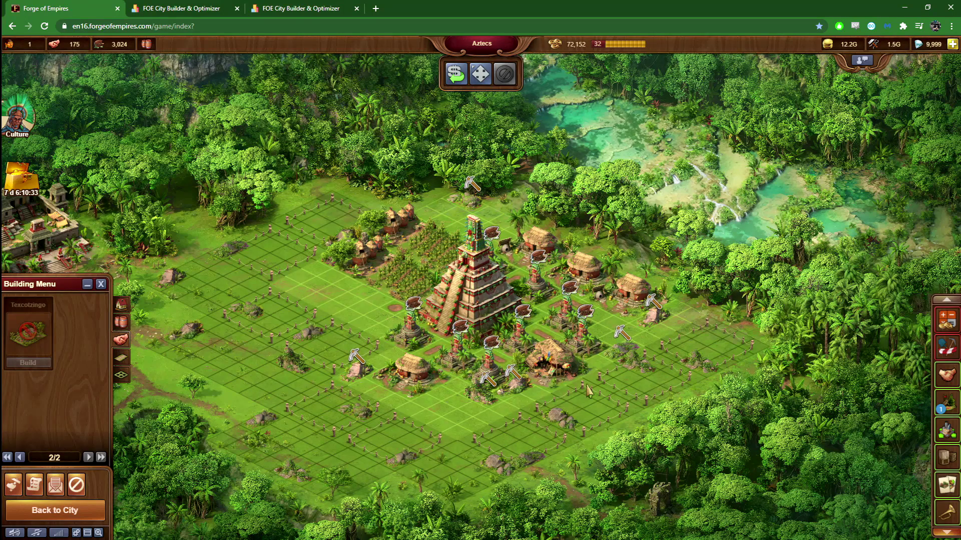
click(203, 7)
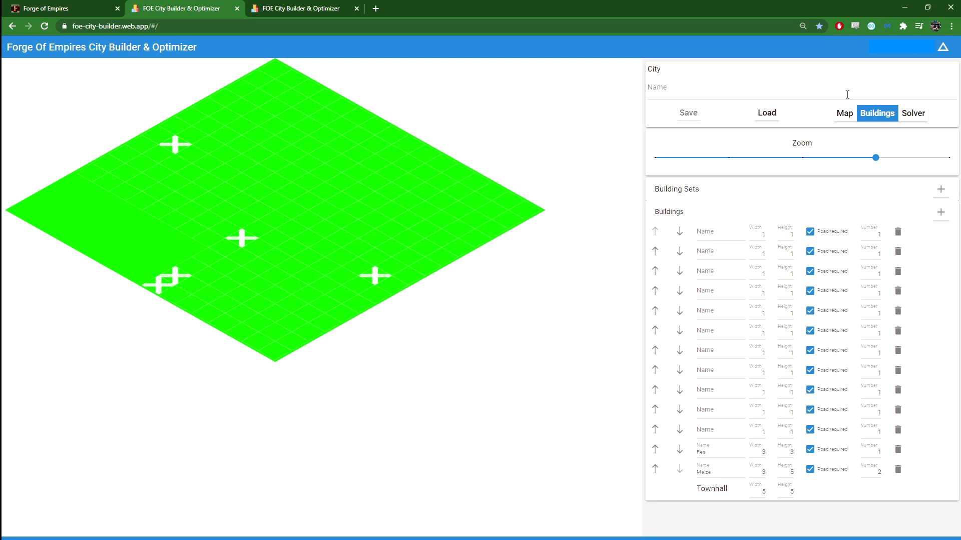
Solve with a 30-second maximum time and Optimize on, yielding a 12-road layout
click(913, 114)
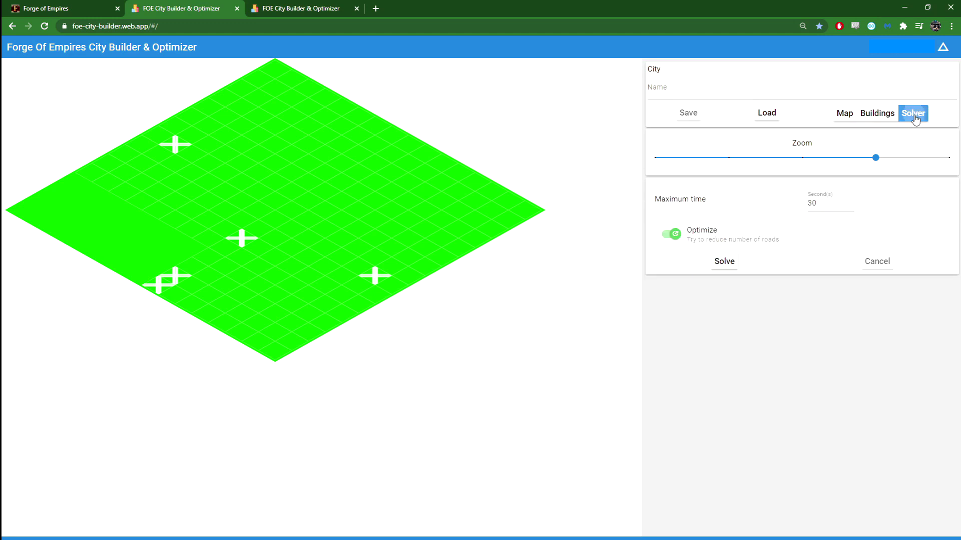
double_click(827, 205)
drag(716, 200, 659, 200)
click(654, 204)
double_click(811, 204)
click(725, 267)
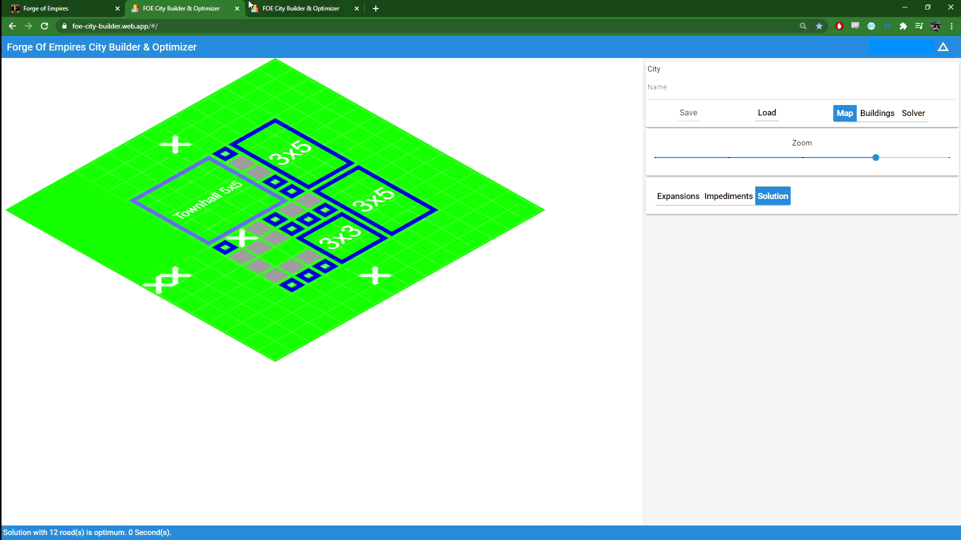
Switch to the plan with Texco 4x3 ×3, Res 3x3 ×6, Aviary 3x3 ×3 and Maize 3x5 ×2
click(312, 7)
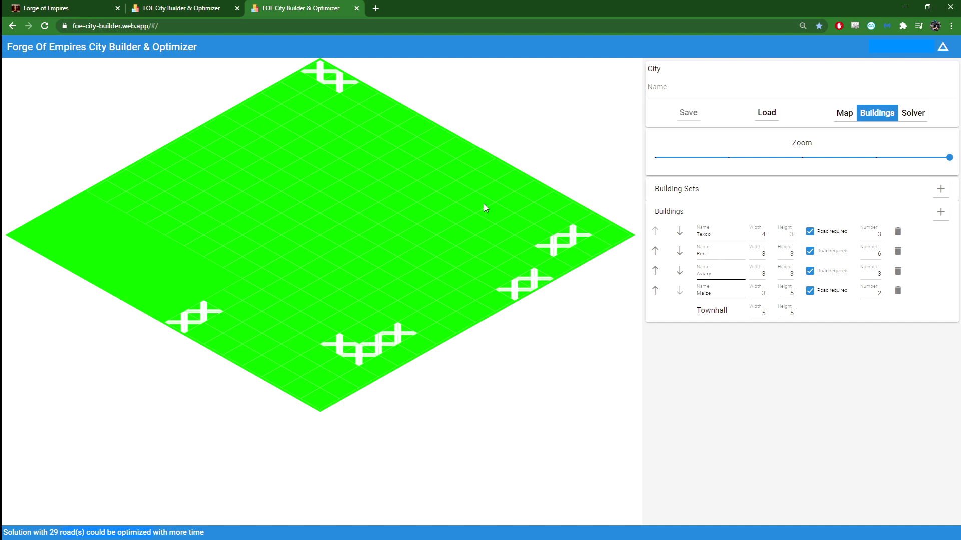
click(80, 8)
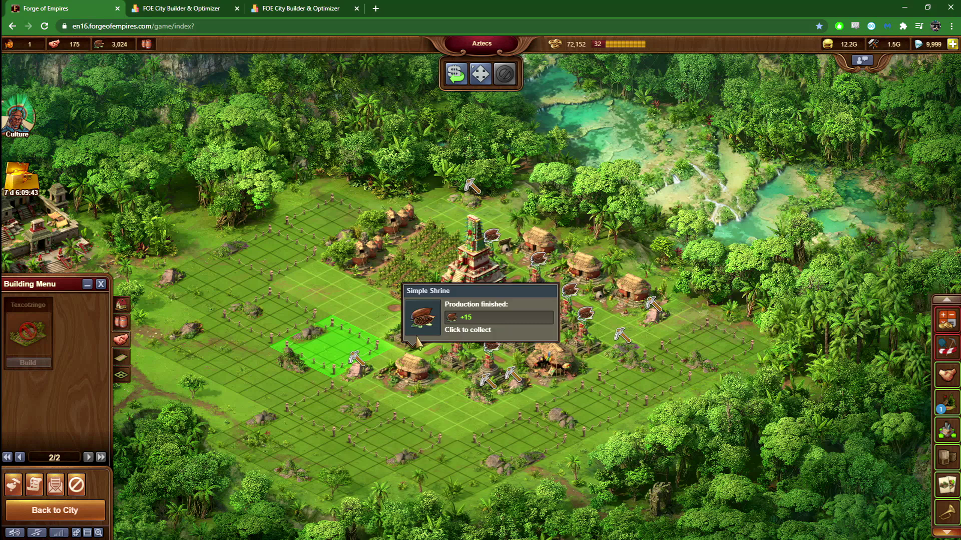
click(519, 276)
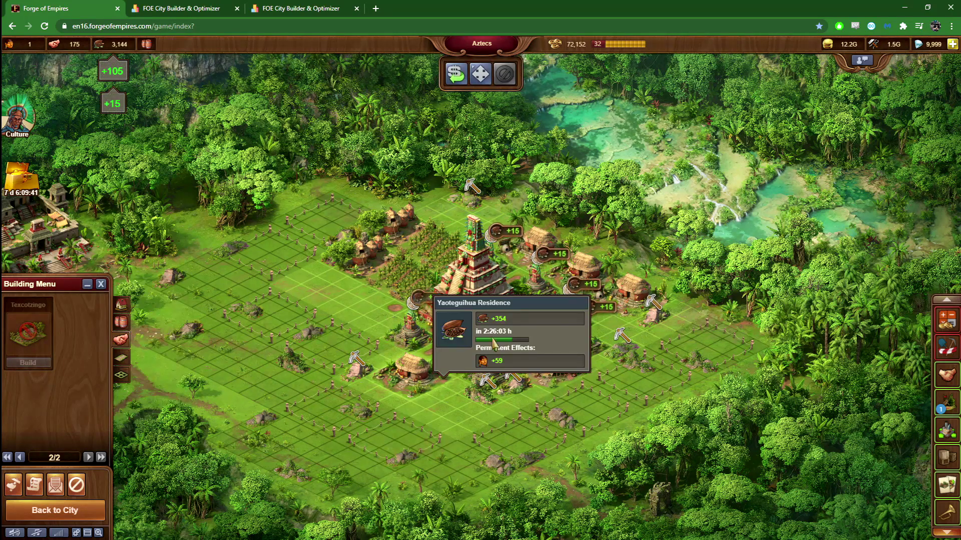
mouse_move(564, 260)
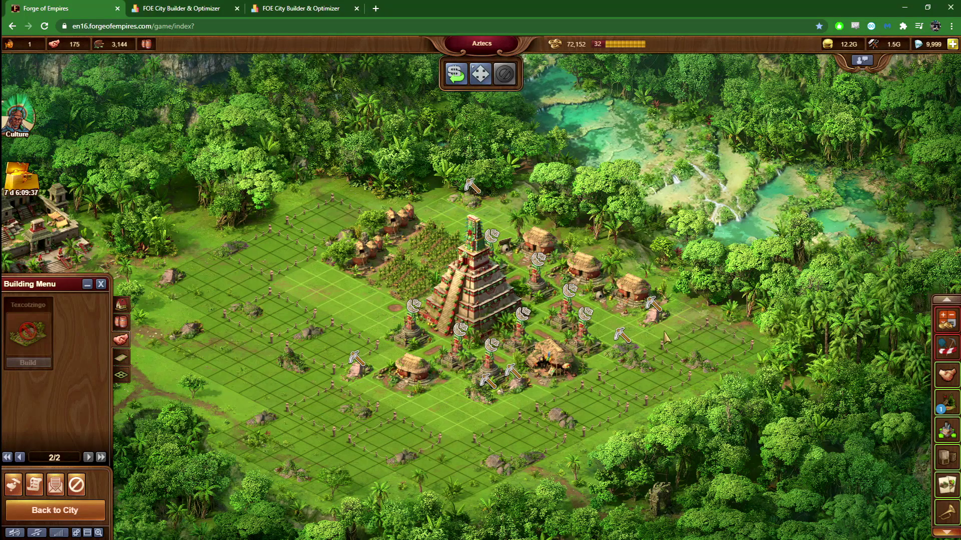
mouse_move(412, 388)
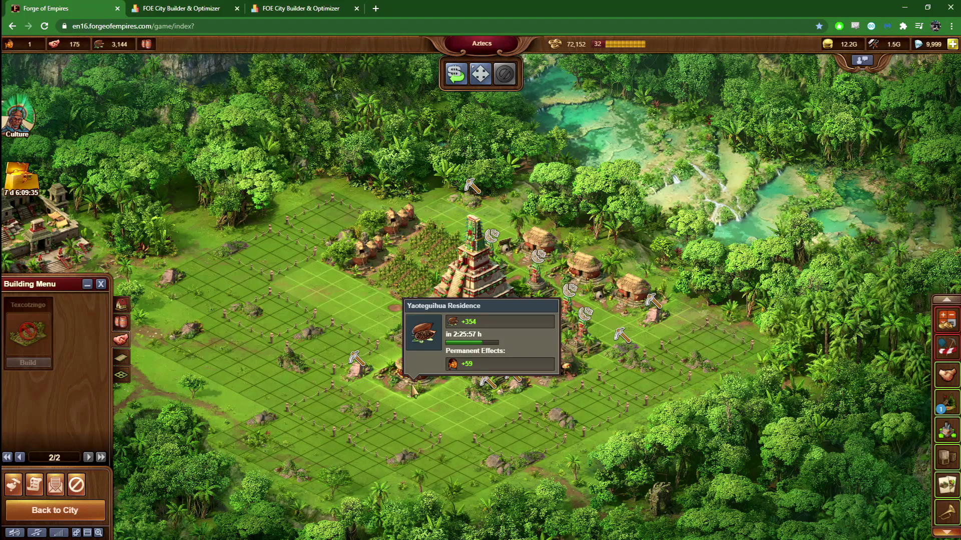
mouse_move(393, 268)
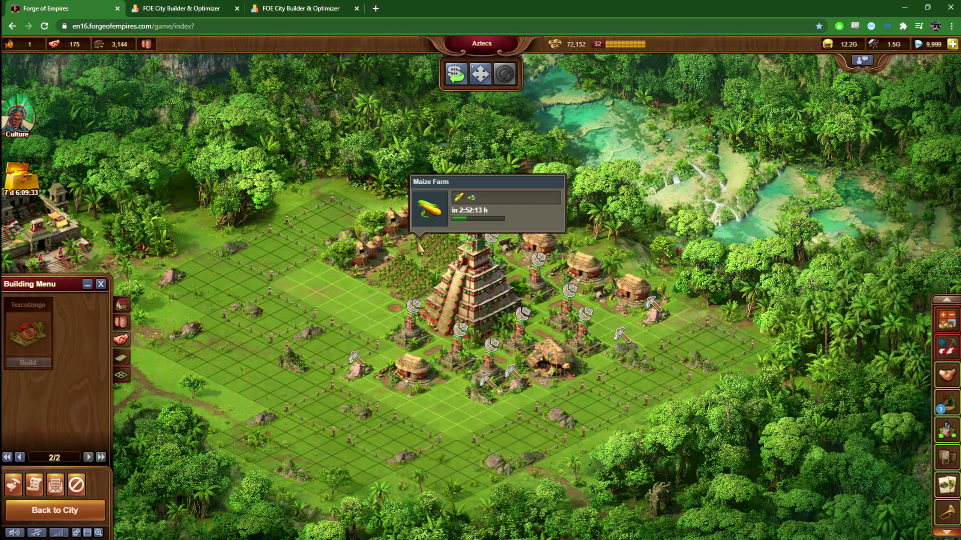
View the other planner's 29-road solution on its map, then return to its Buildings list
click(205, 7)
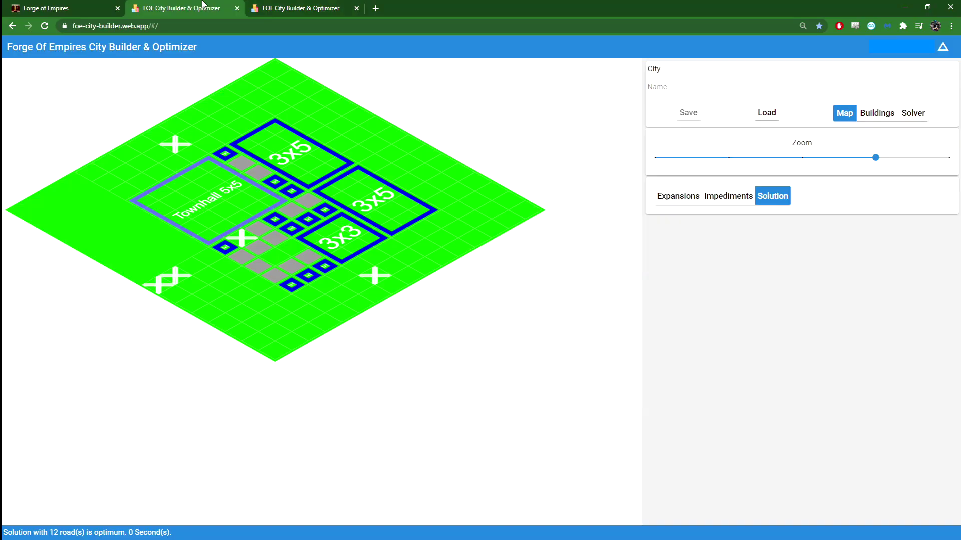
click(260, 7)
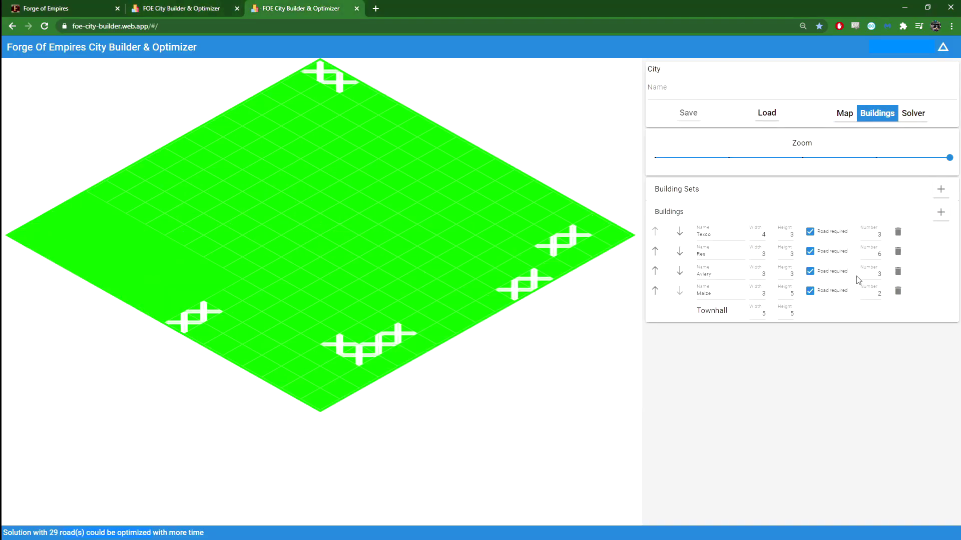
click(843, 116)
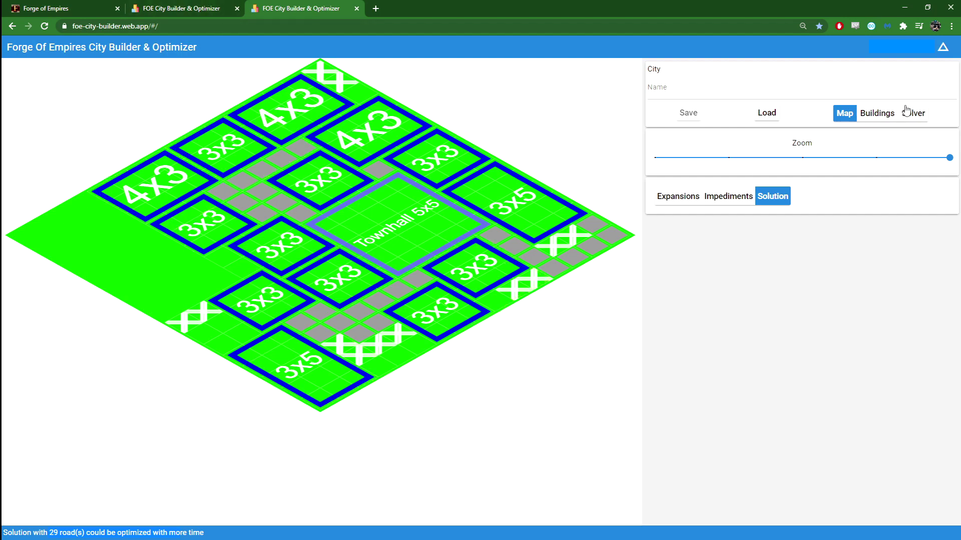
click(871, 117)
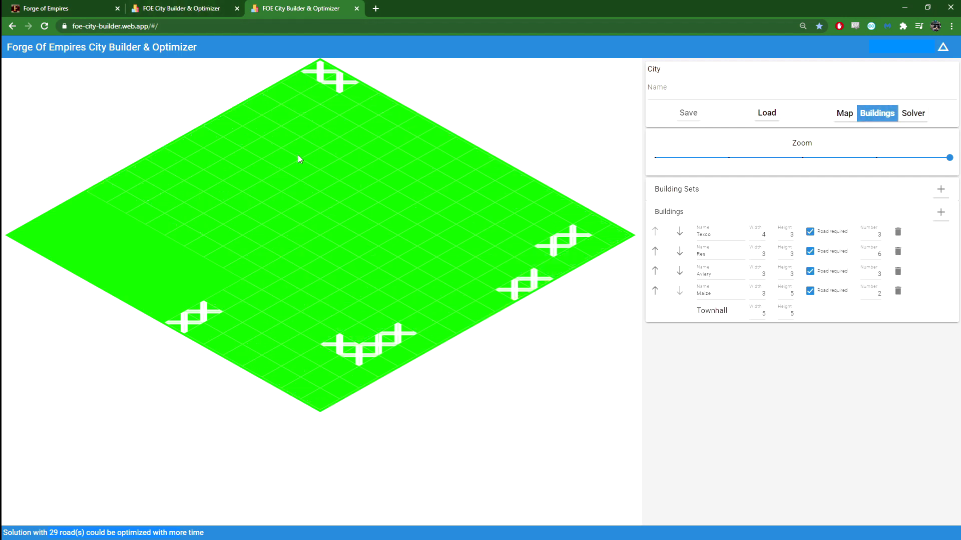
click(70, 8)
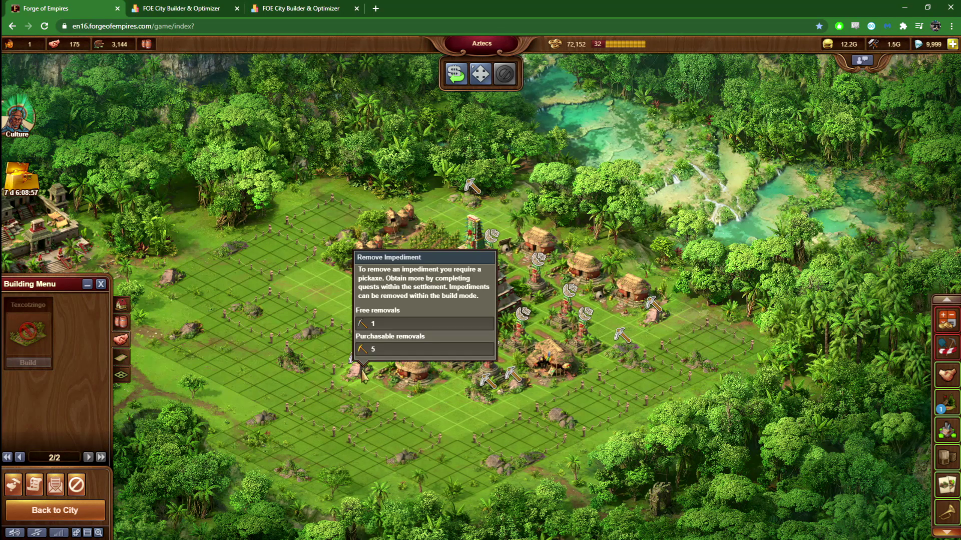
click(300, 8)
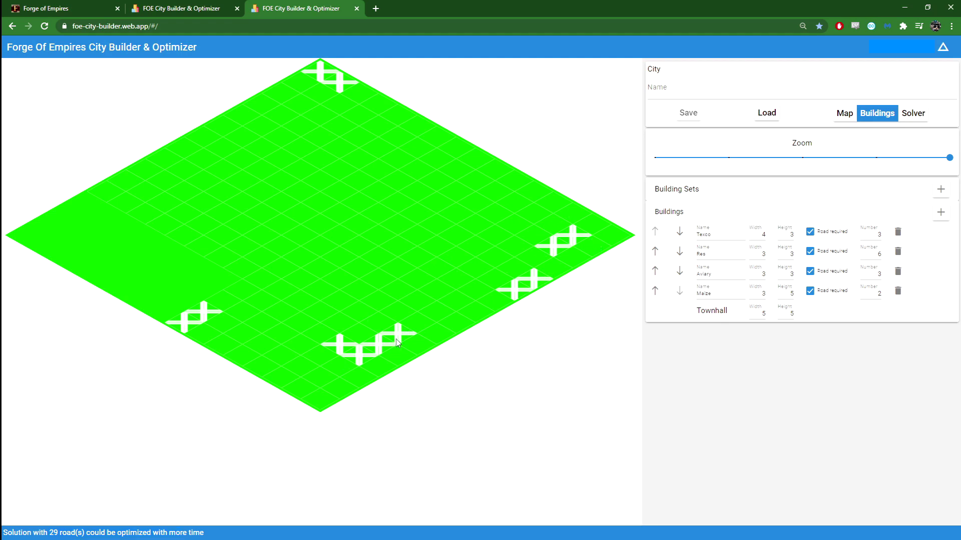
Remove one bottom impediment tile and re-solve for a 22-road optimum
click(849, 115)
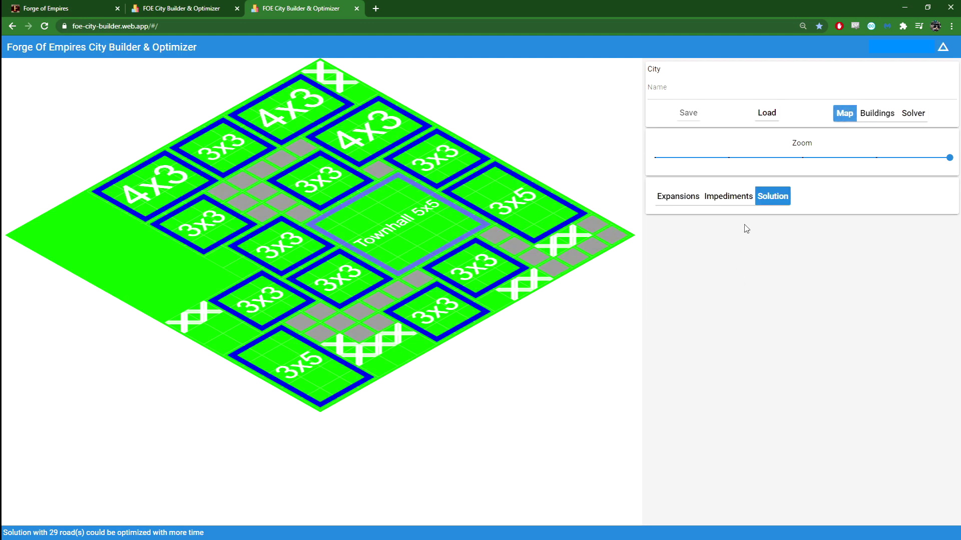
click(720, 235)
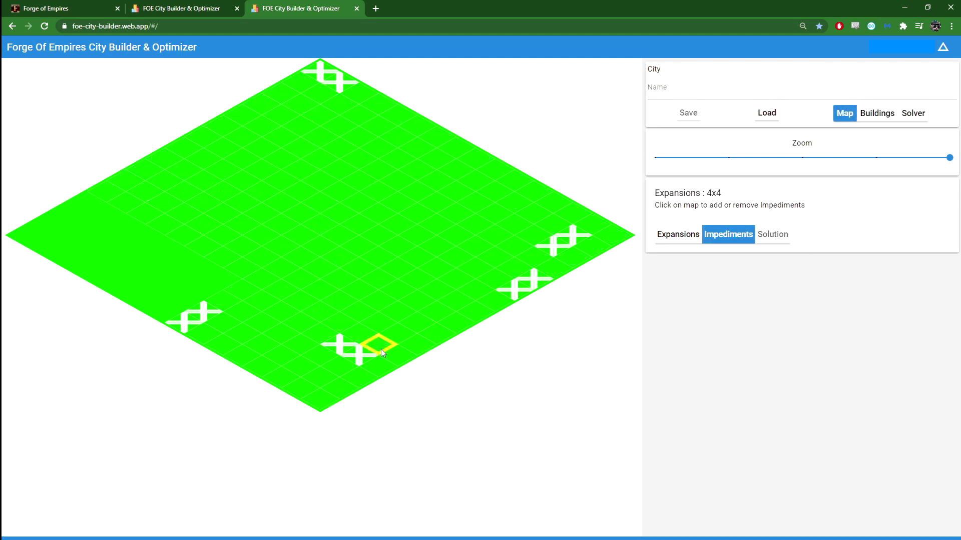
click(921, 113)
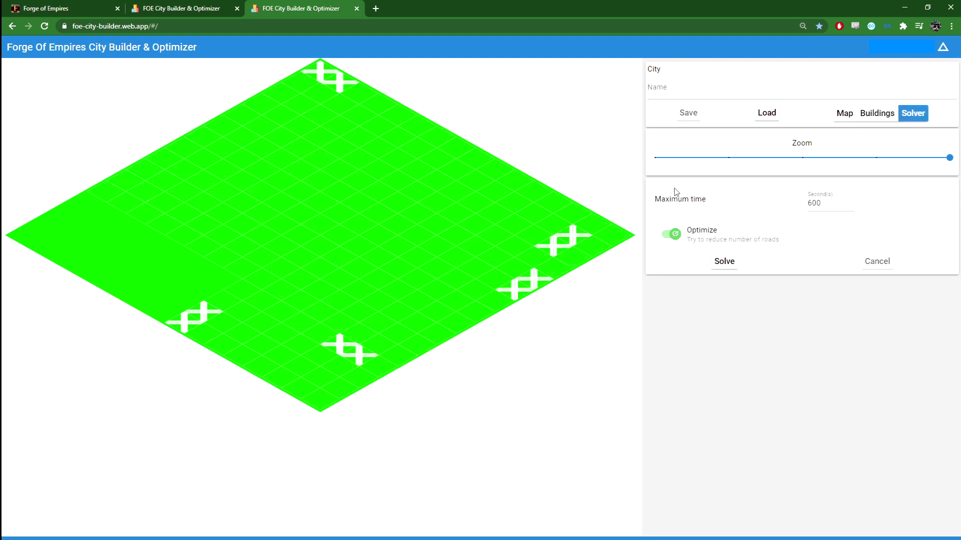
click(735, 262)
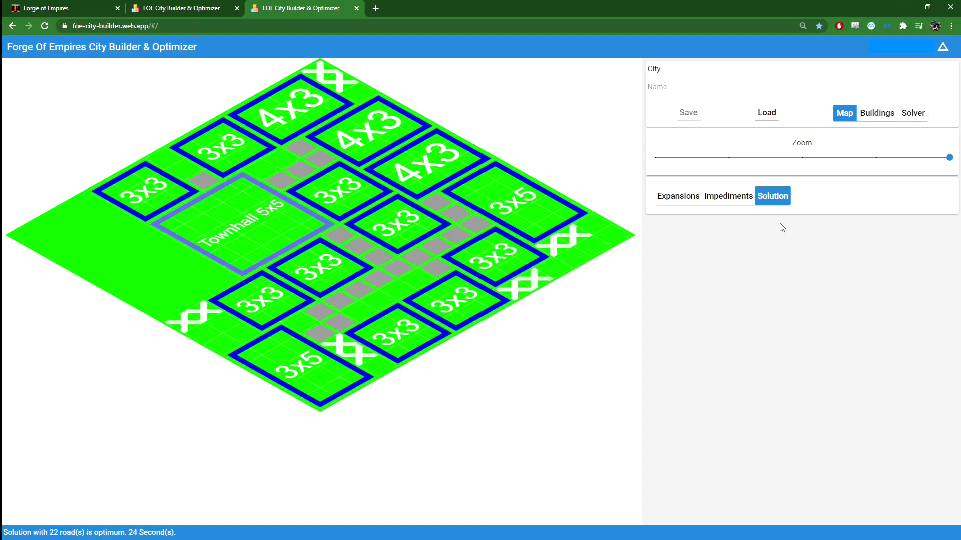
Move the bottom impediment one tile and re-solve, reaching 17 roads in 39 seconds
click(728, 196)
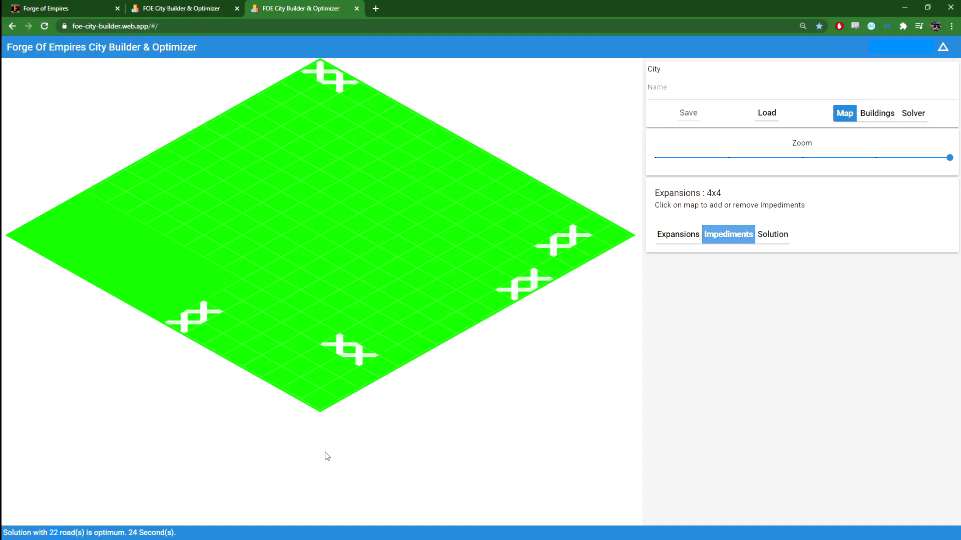
click(370, 328)
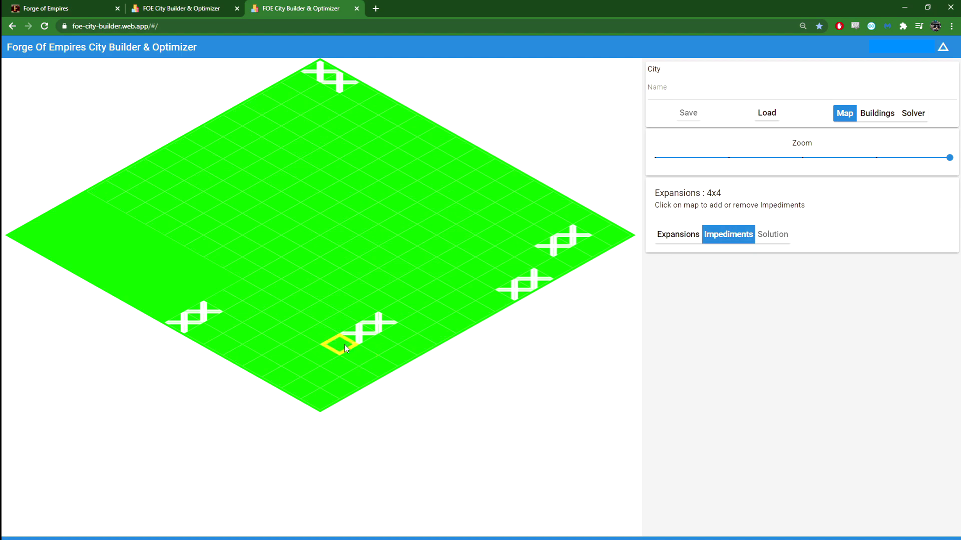
click(913, 114)
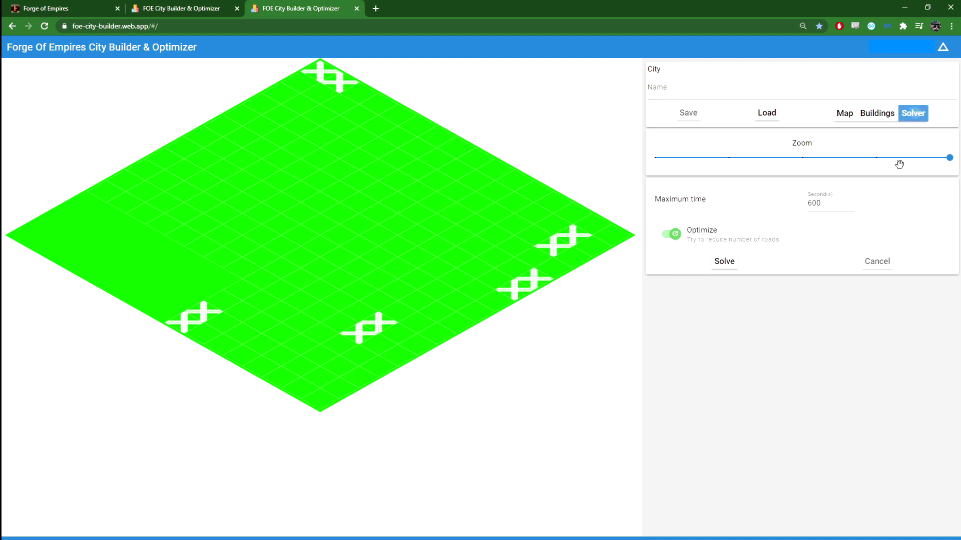
click(722, 271)
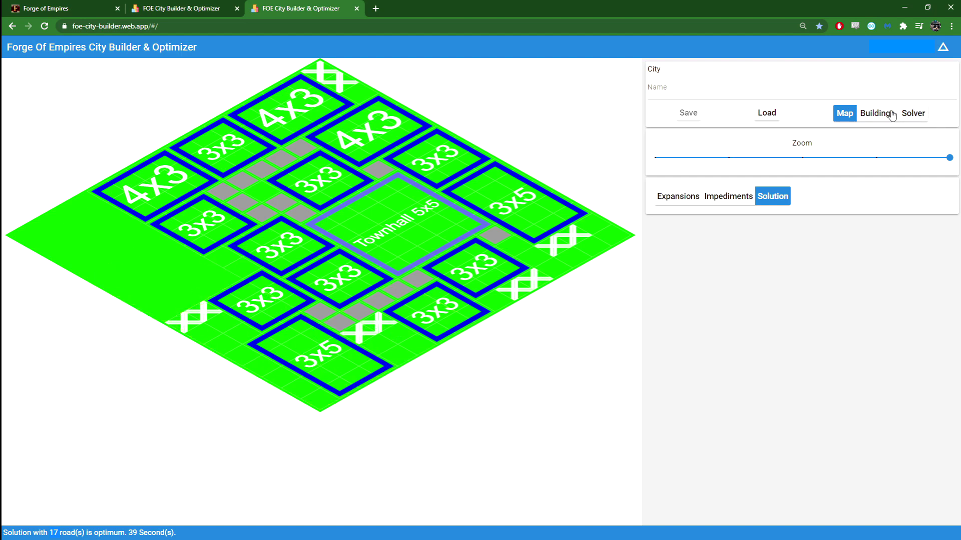
Add a bottom impediment, remove the right-edge one, and re-solve to an 18-road layout
click(727, 196)
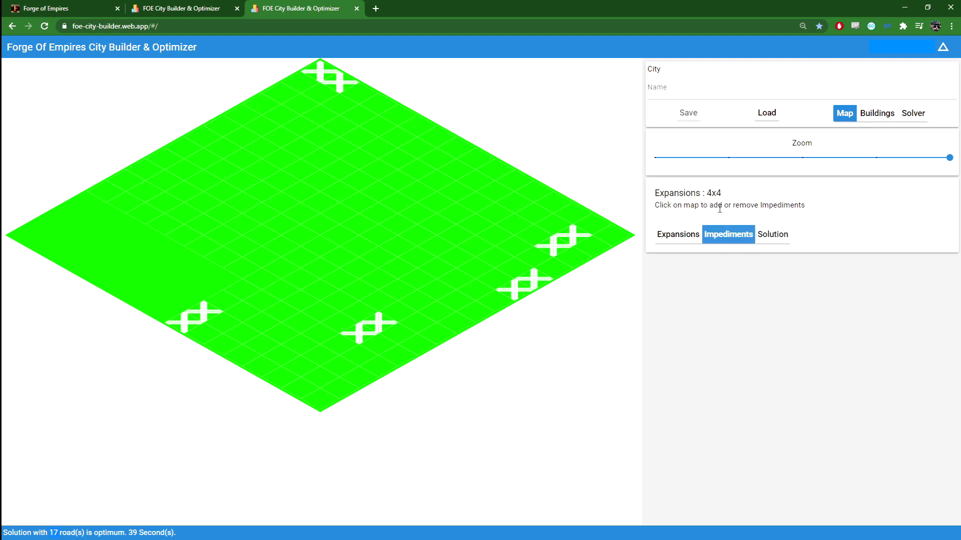
click(334, 348)
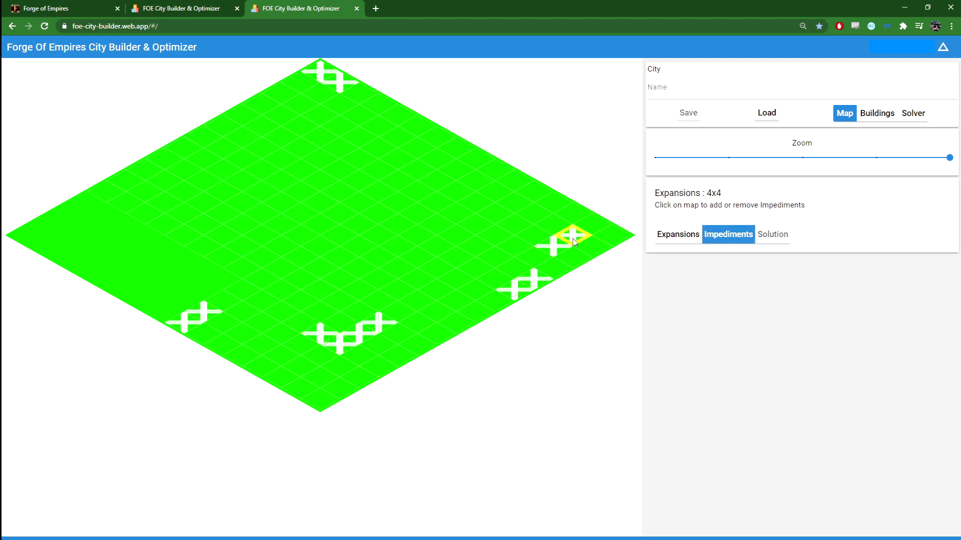
click(553, 247)
click(921, 113)
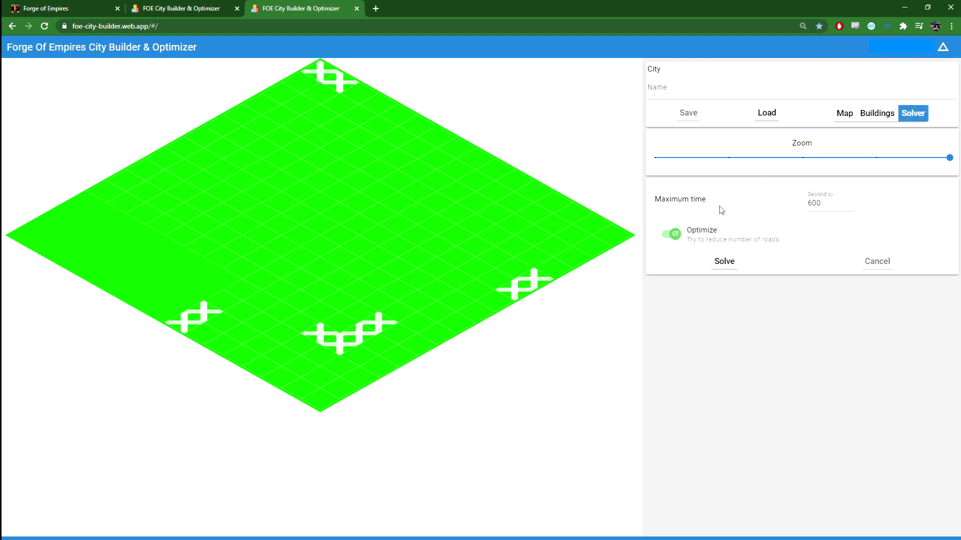
click(723, 262)
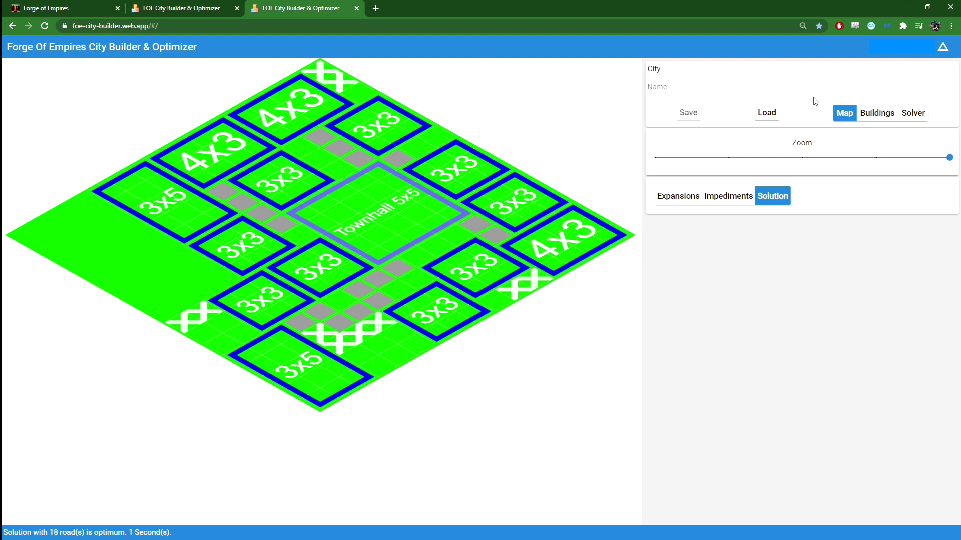
Add a 2x2 building named 'Hut' that does not require a road
click(868, 120)
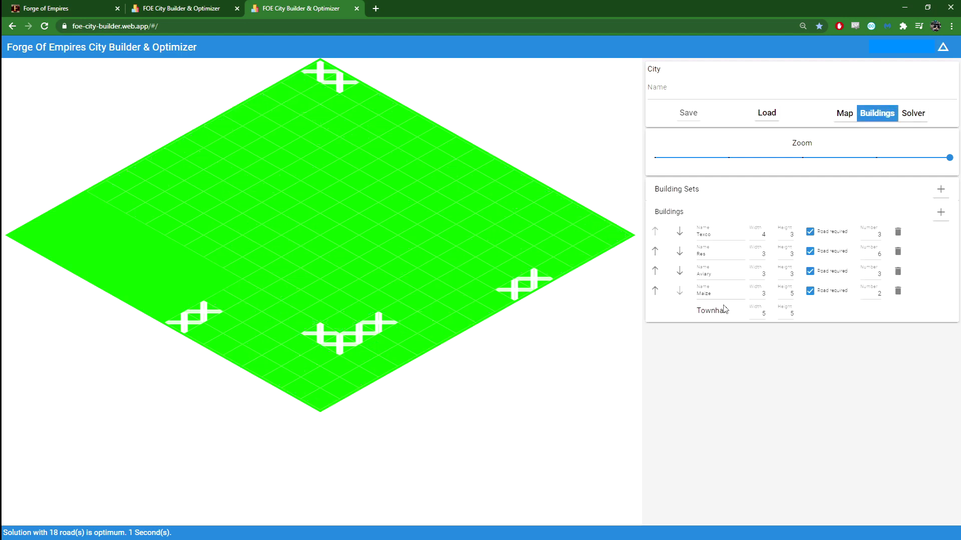
click(942, 216)
click(705, 238)
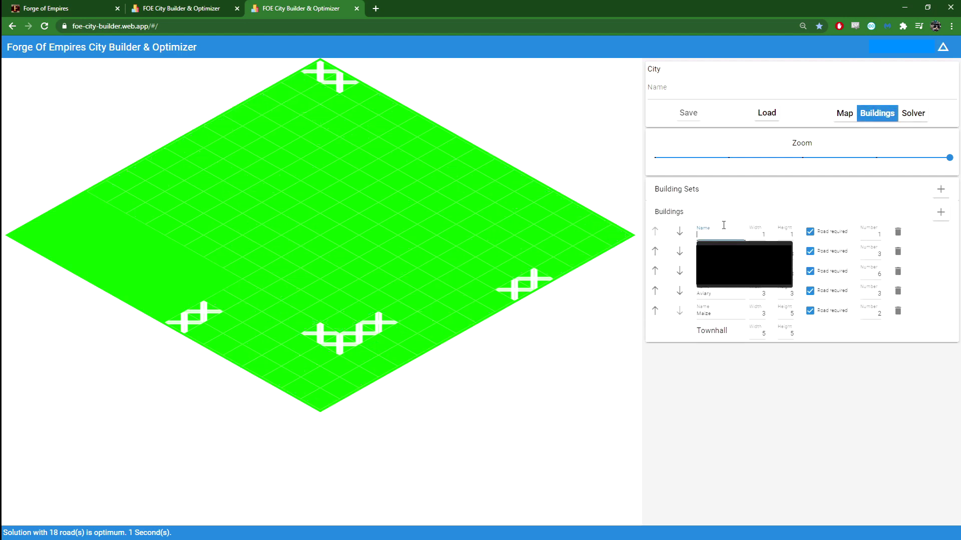
text(Res)
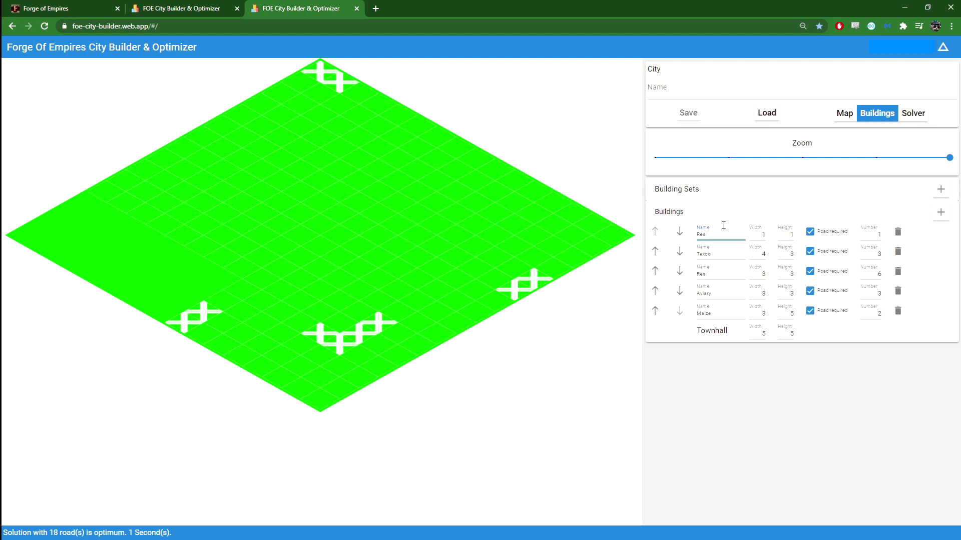
key(BackSpace)
key(BackSpace)
text(Hut)
key(Tab)
text(2)
key(Tab)
text(2)
click(810, 232)
Add a 2x2 'Shrine' building and solve for a 19-road layout
click(941, 212)
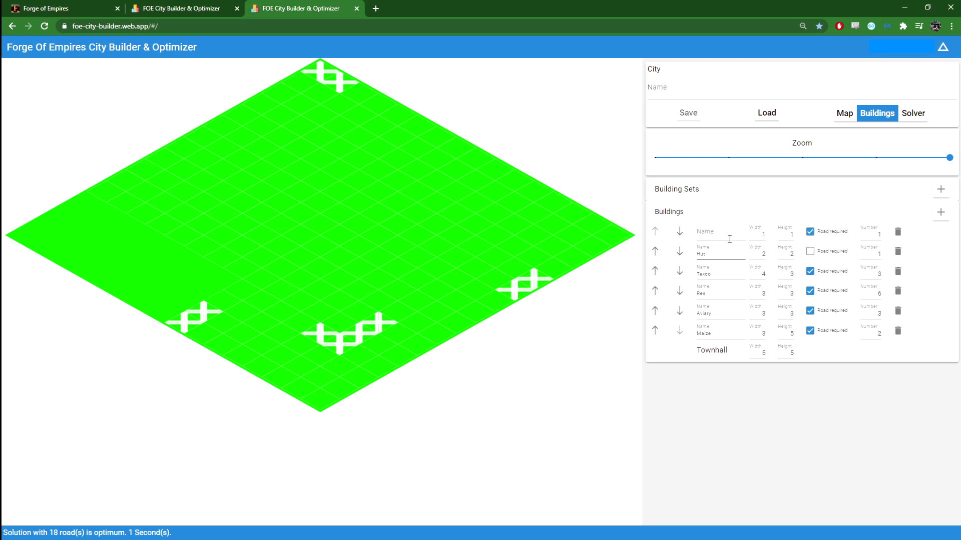
click(729, 239)
text(Shrine)
key(Tab)
text(2)
key(Tab)
text(2)
key(Tab)
key(Tab)
click(922, 119)
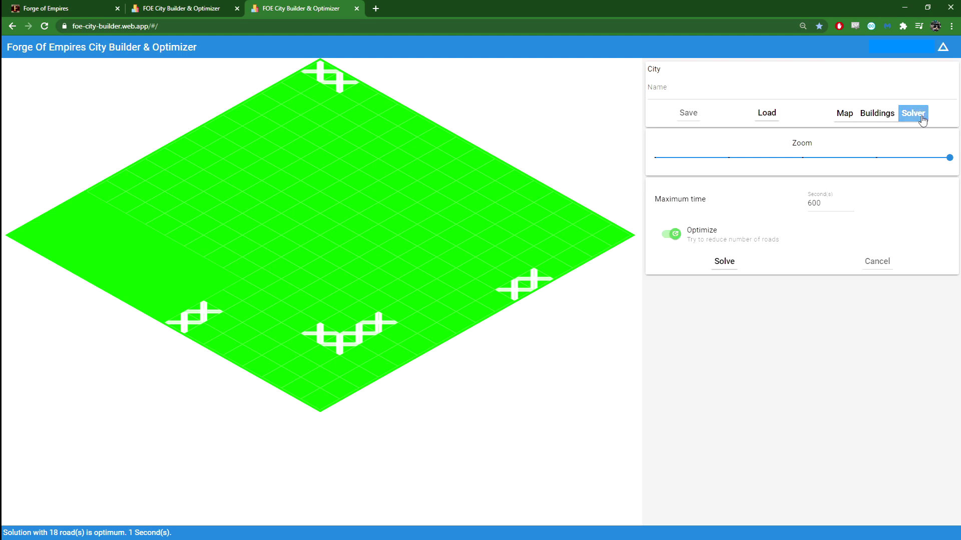
click(722, 260)
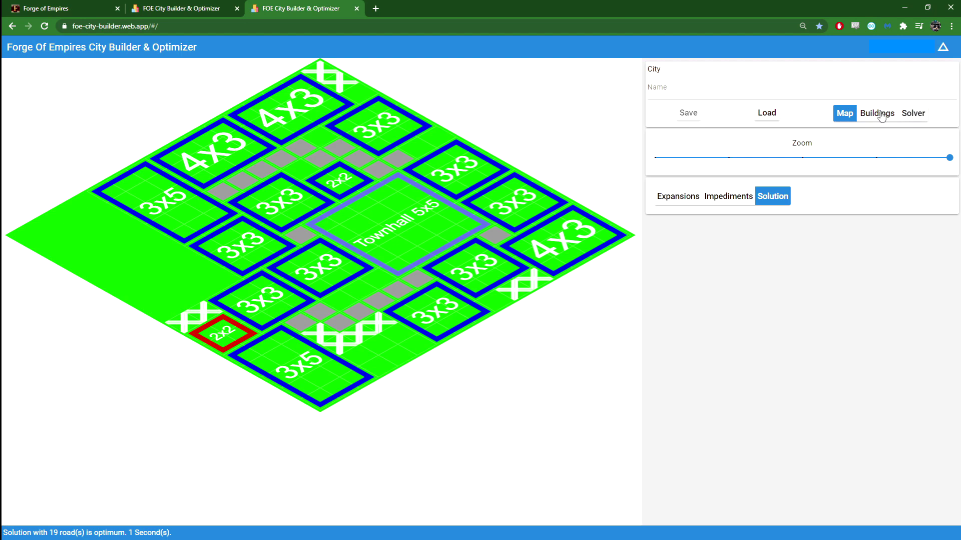
Match impediments to the game city, shifting the right-edge one and removing the bottom one, then re-solve
click(707, 200)
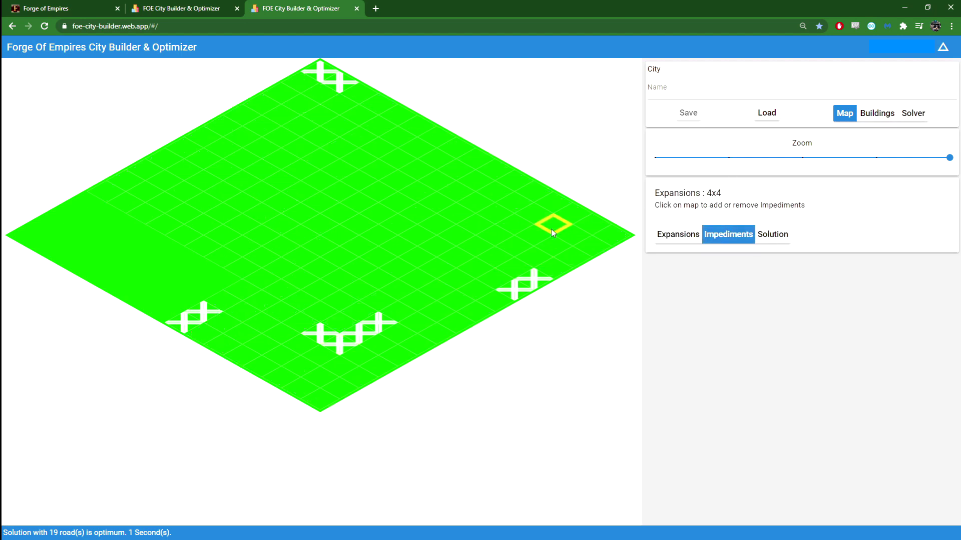
click(536, 231)
click(50, 8)
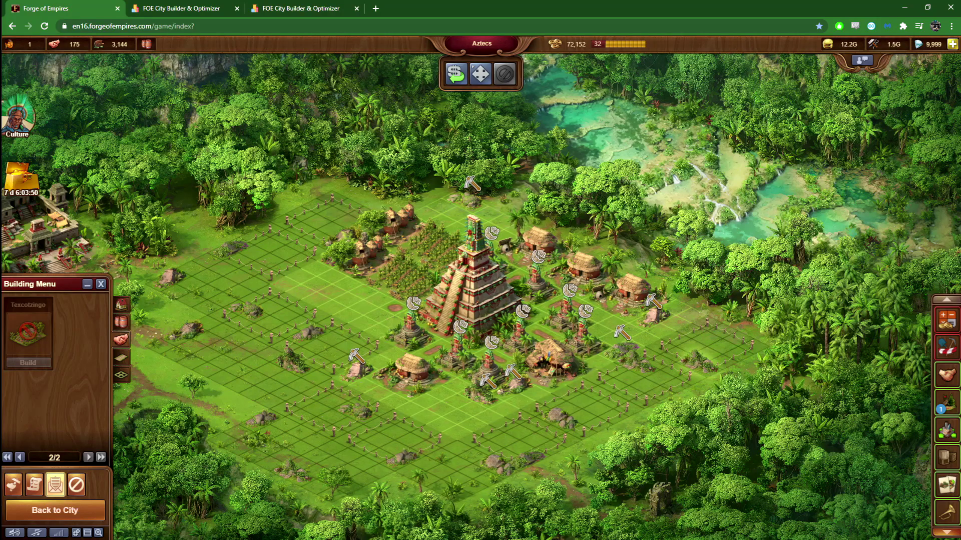
click(300, 8)
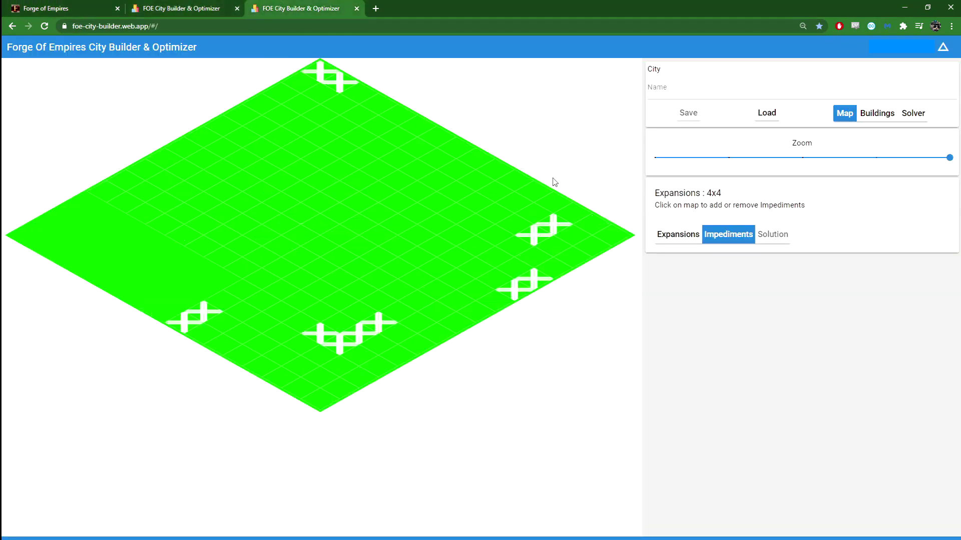
click(553, 248)
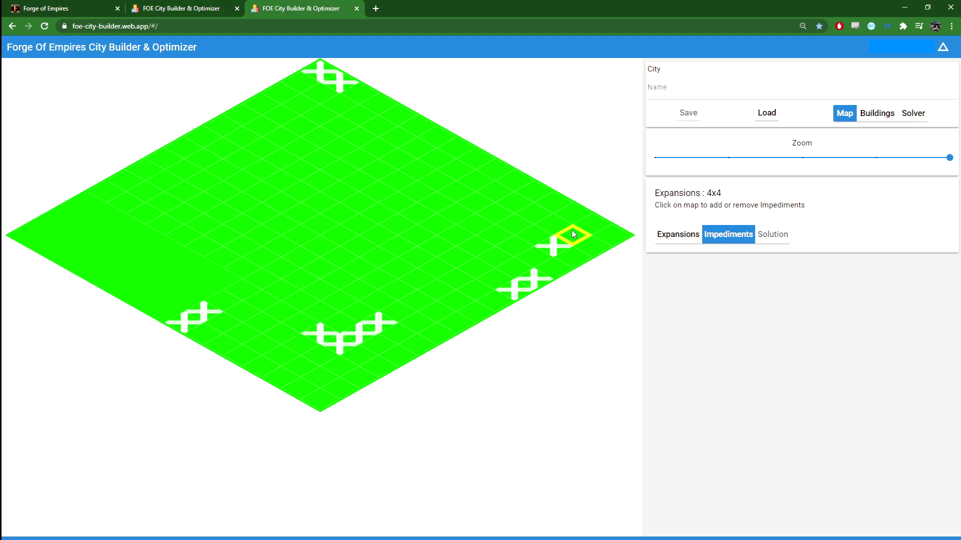
click(370, 327)
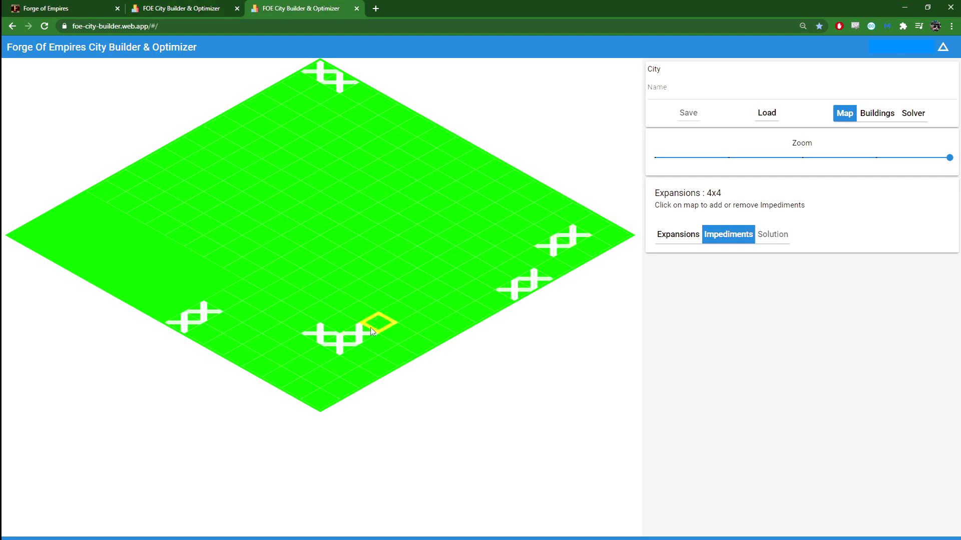
click(913, 113)
click(725, 281)
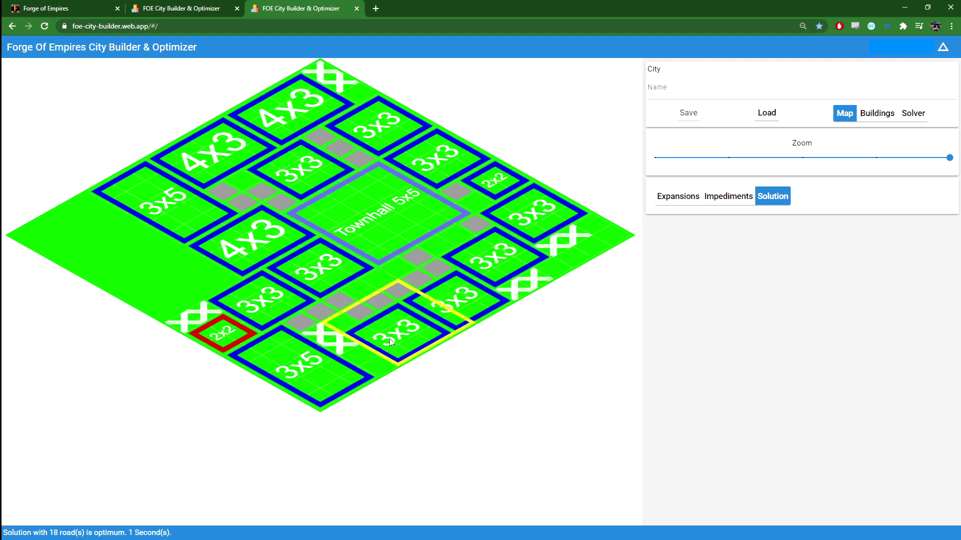
click(728, 199)
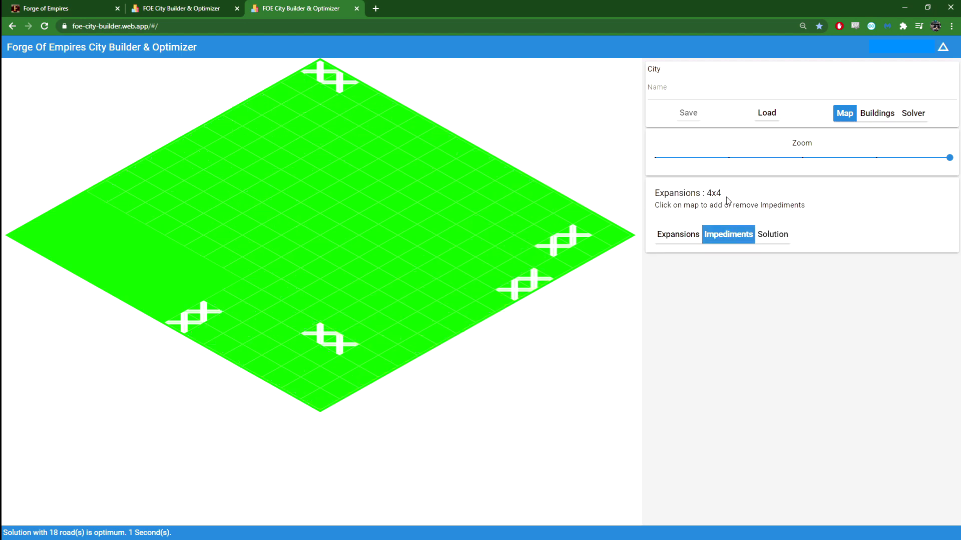
click(360, 340)
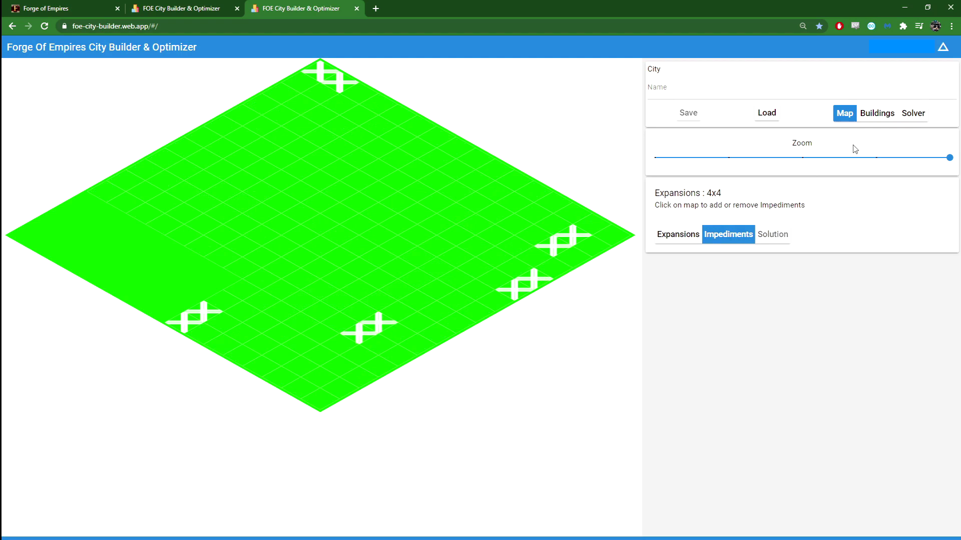
click(923, 120)
click(727, 261)
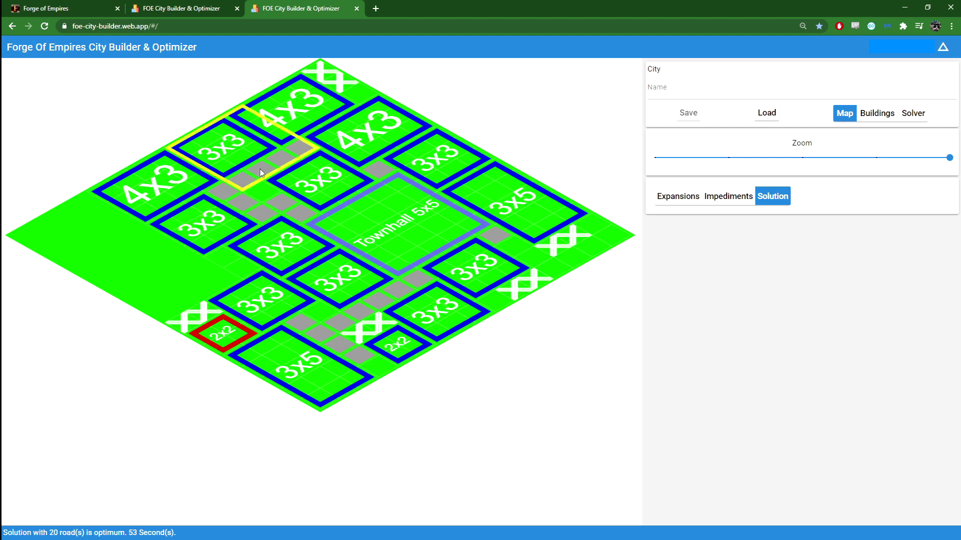
Place an impediment on the former 2x2 tile and re-solve to an 18-road optimum
click(726, 197)
click(317, 332)
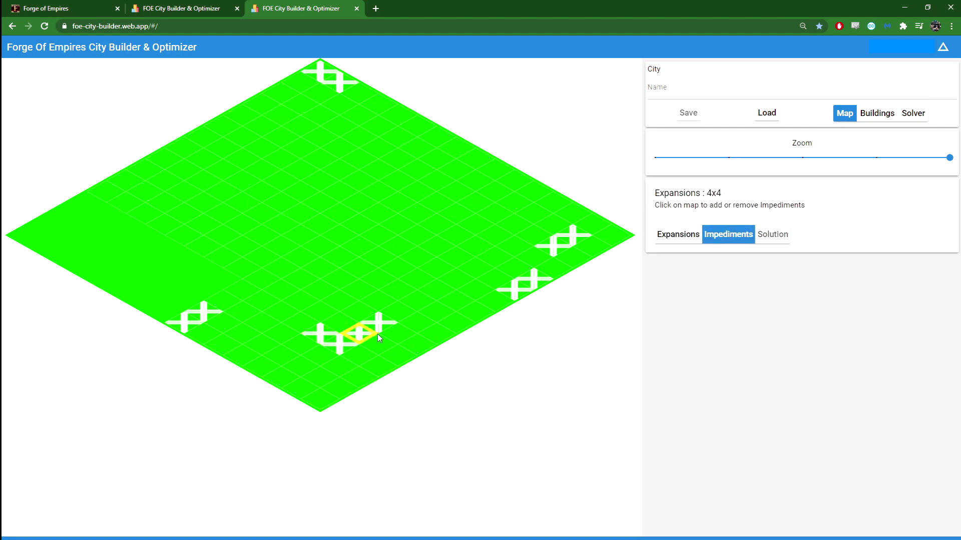
click(914, 116)
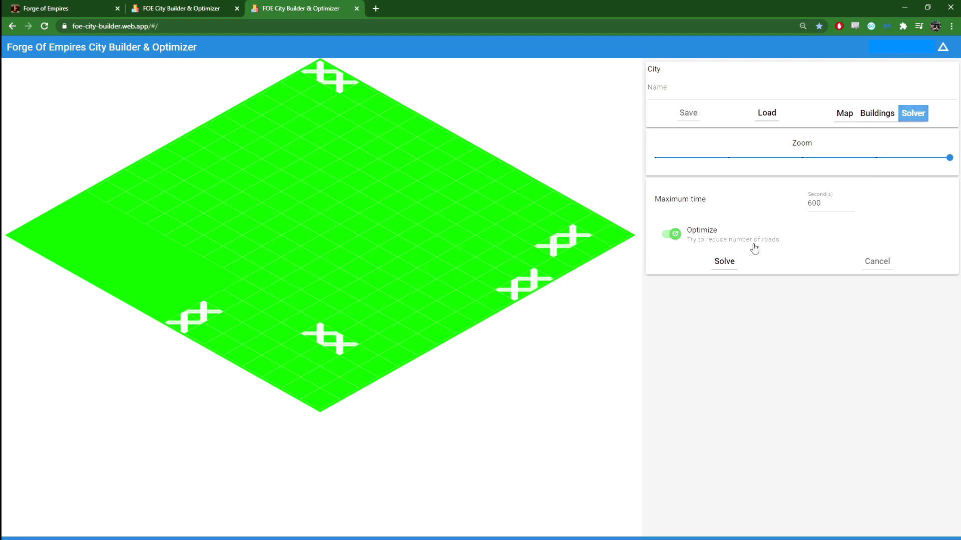
click(710, 265)
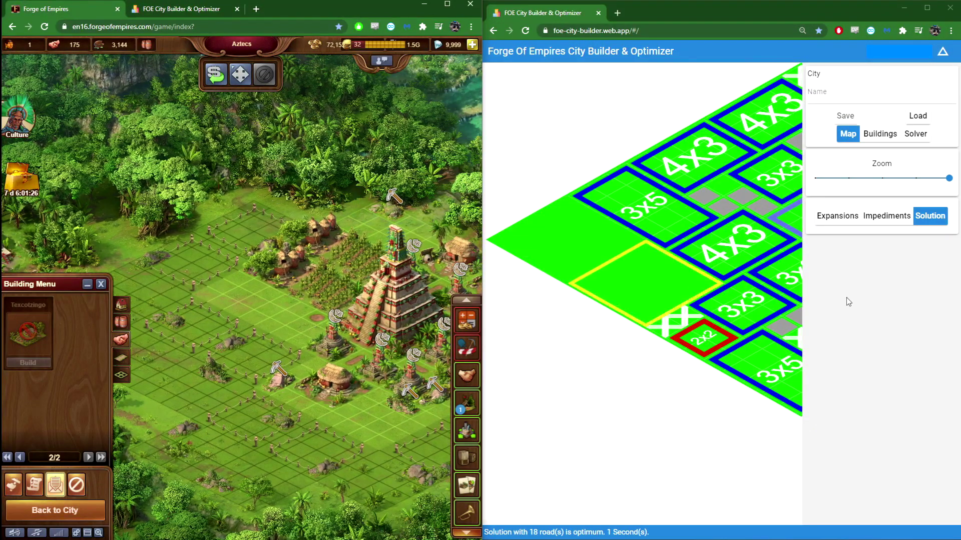
Zoom the optimizer's solution map out with the Zoom slider
click(948, 183)
drag(907, 185, 881, 184)
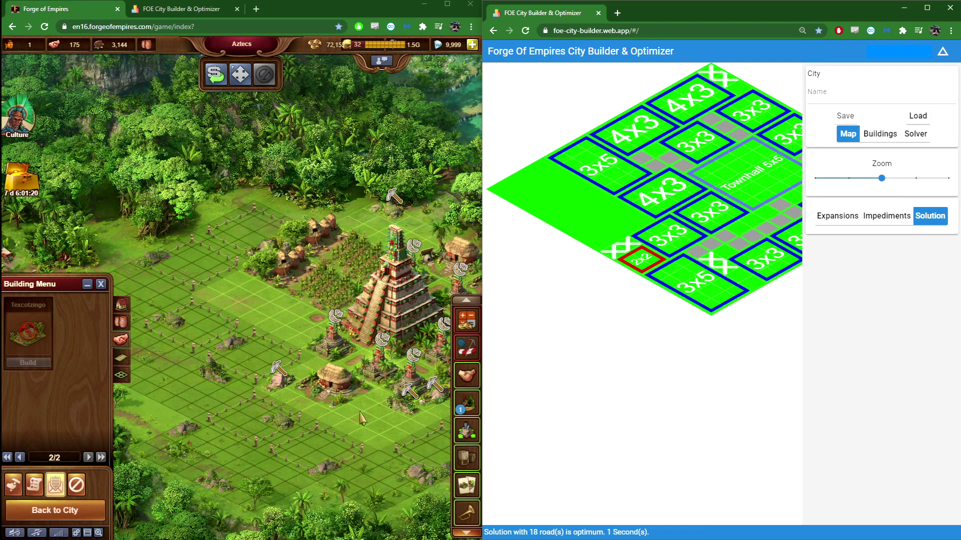
drag(882, 179, 848, 178)
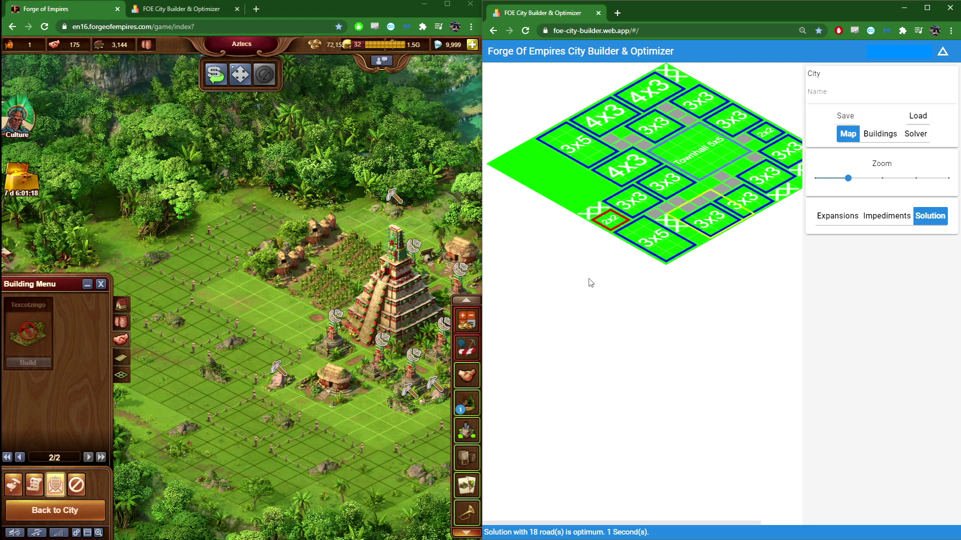
Pan the settlement to show the pyramid and switch the Building Menu to Sell mode
drag(276, 369, 138, 373)
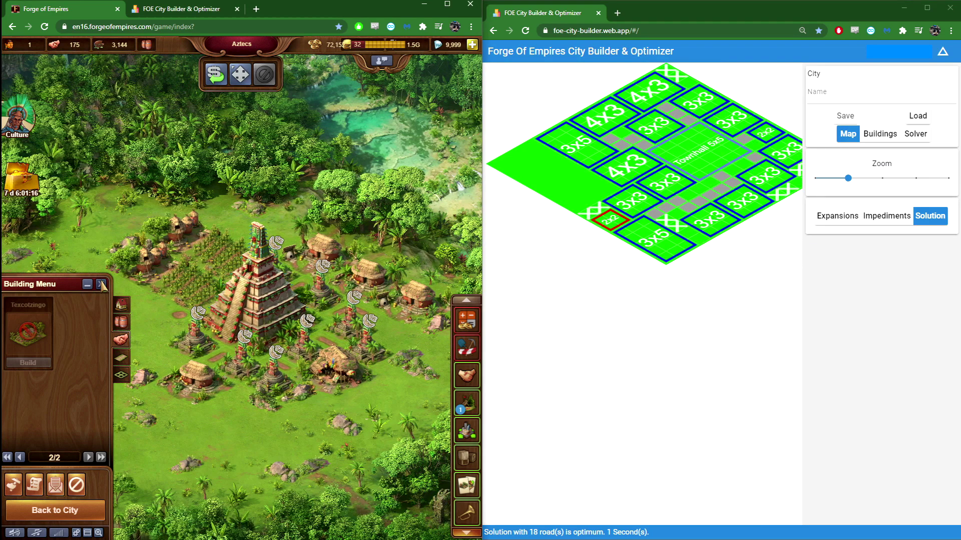
key(Escape)
click(13, 484)
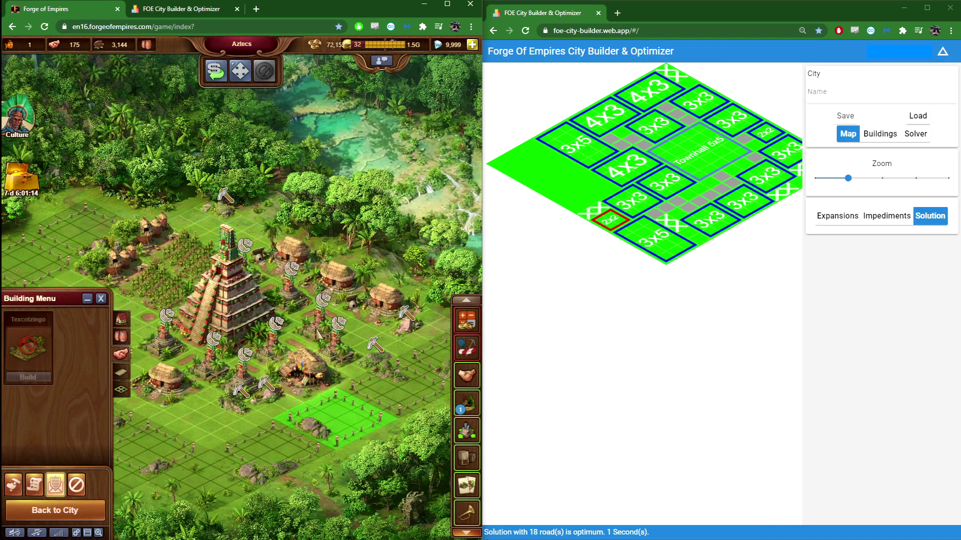
click(210, 79)
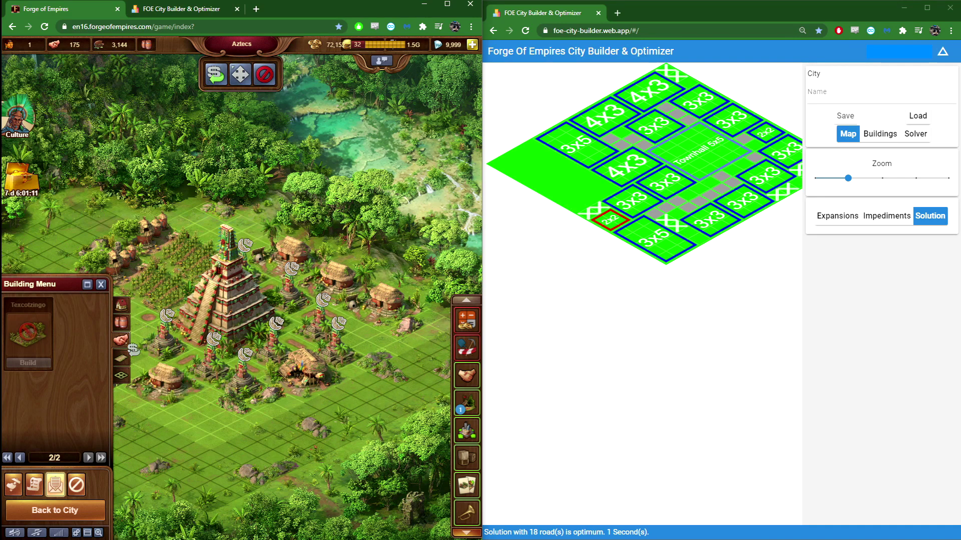
Sell all the Simple Shrines in the settlement
click(87, 284)
click(164, 334)
click(279, 369)
click(210, 352)
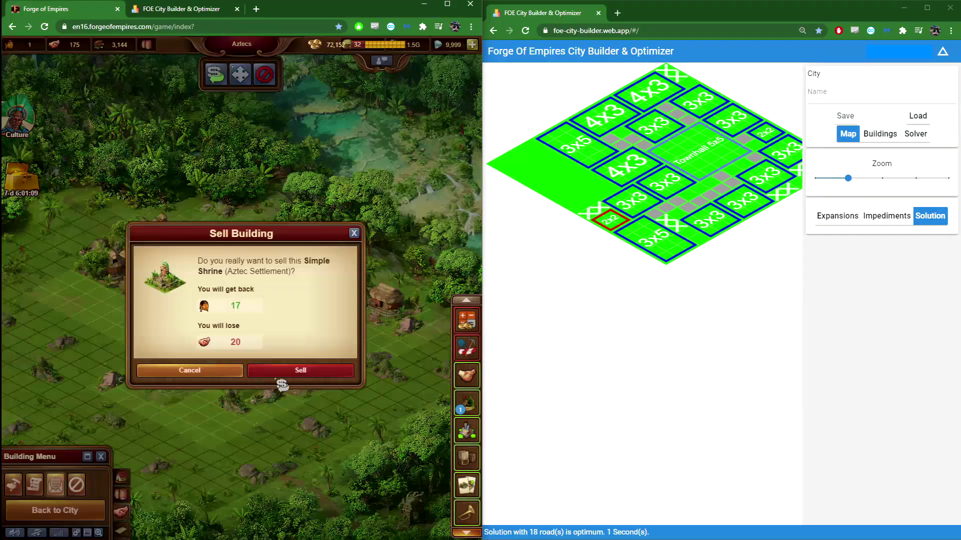
click(295, 370)
click(243, 371)
click(285, 369)
click(278, 362)
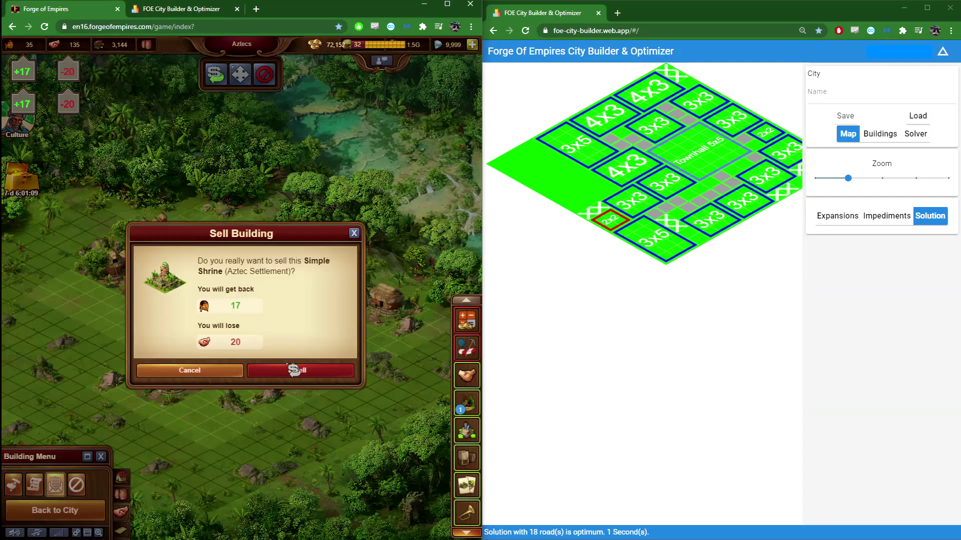
click(297, 370)
click(325, 374)
click(329, 378)
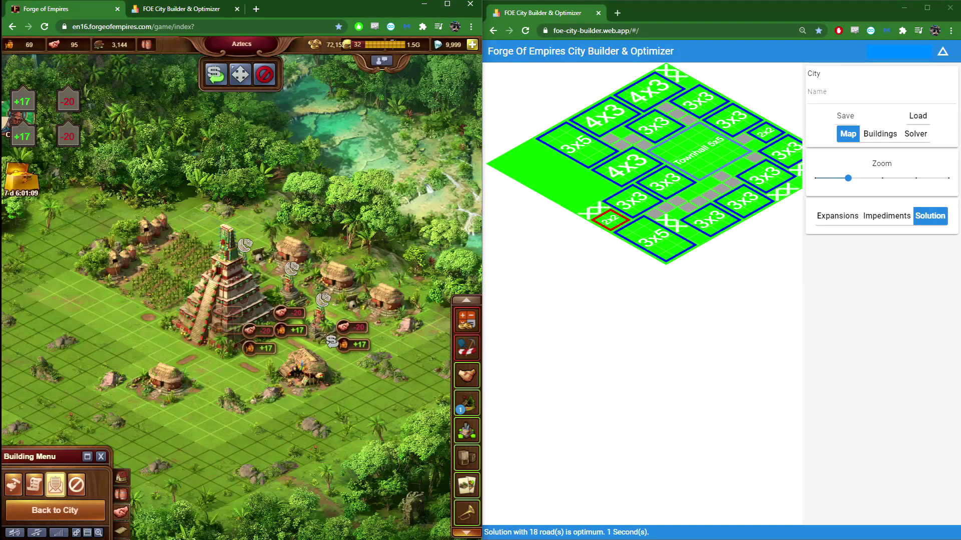
click(306, 370)
click(311, 371)
click(289, 368)
click(288, 368)
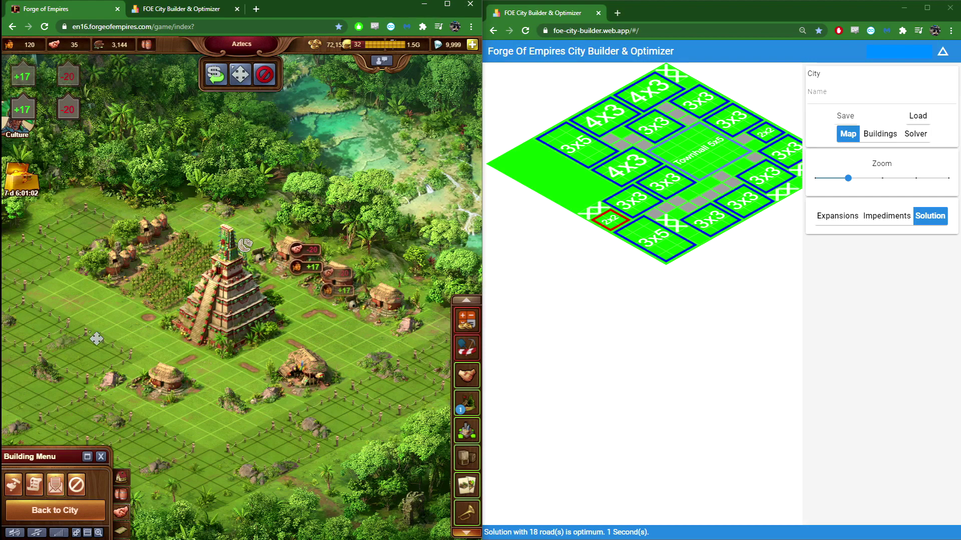
Sell the Maize Farm
click(150, 242)
click(104, 302)
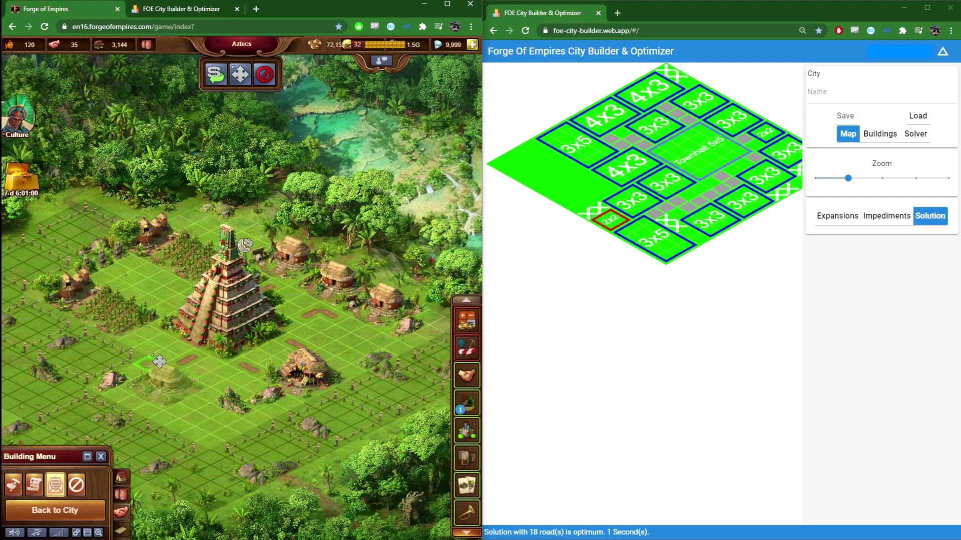
click(137, 265)
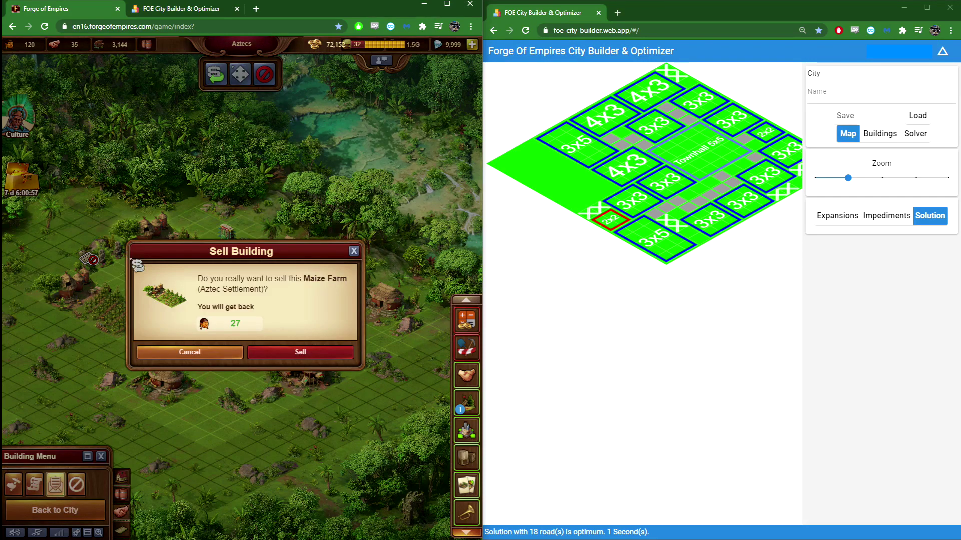
click(268, 353)
Sell three Honoring Sculptures, dropping that resource from 35 to 20
click(118, 252)
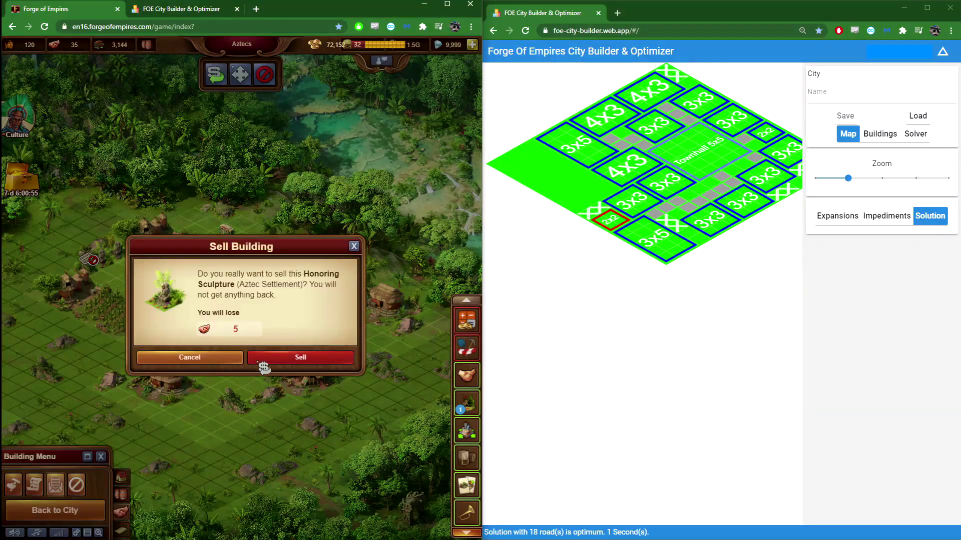
click(260, 353)
click(126, 279)
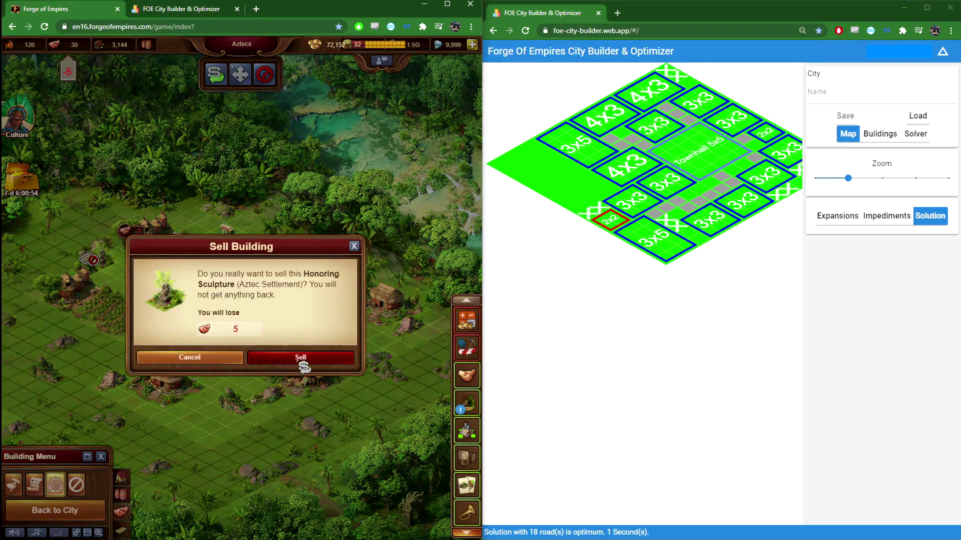
click(300, 357)
click(110, 252)
click(300, 357)
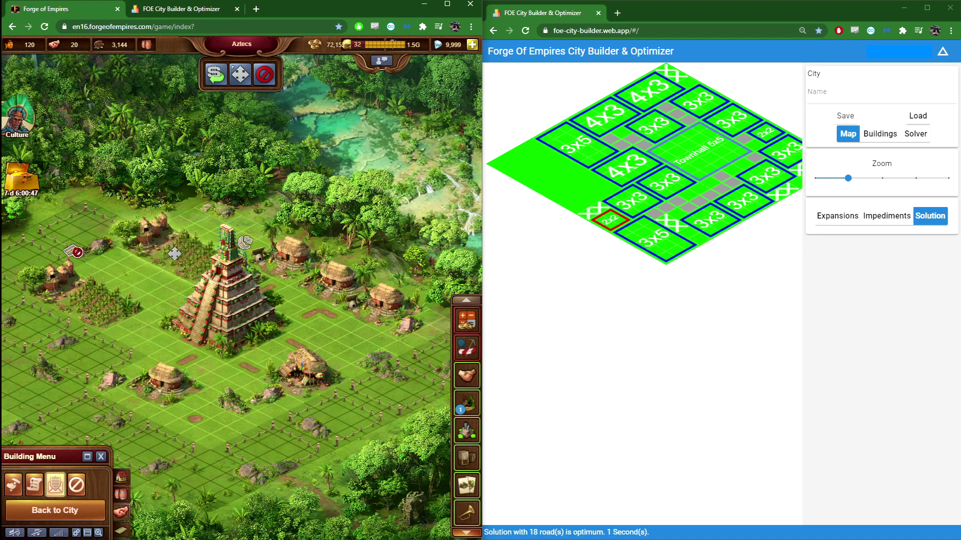
Relocate the pyramid, the small hut, the large hut and the hut-and-field building
mouse_move(159, 252)
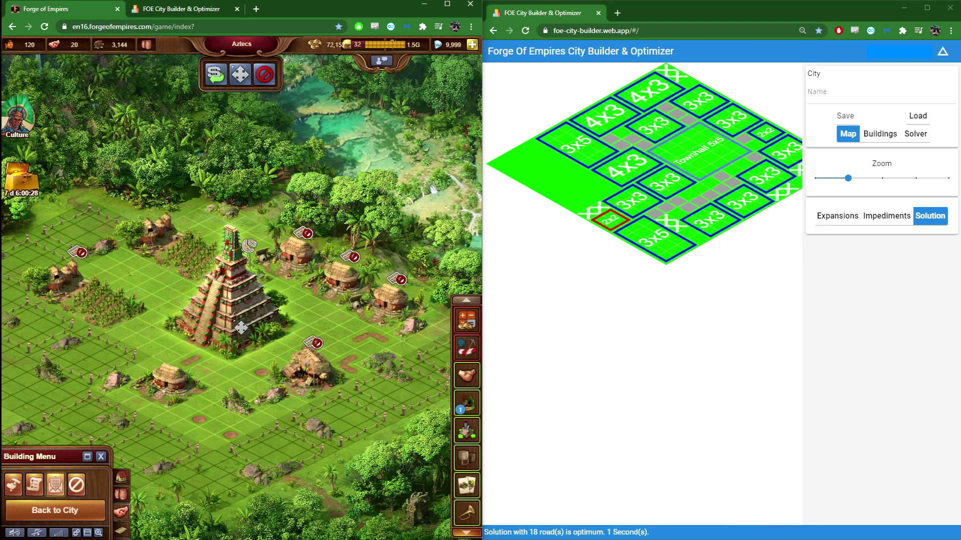
click(220, 313)
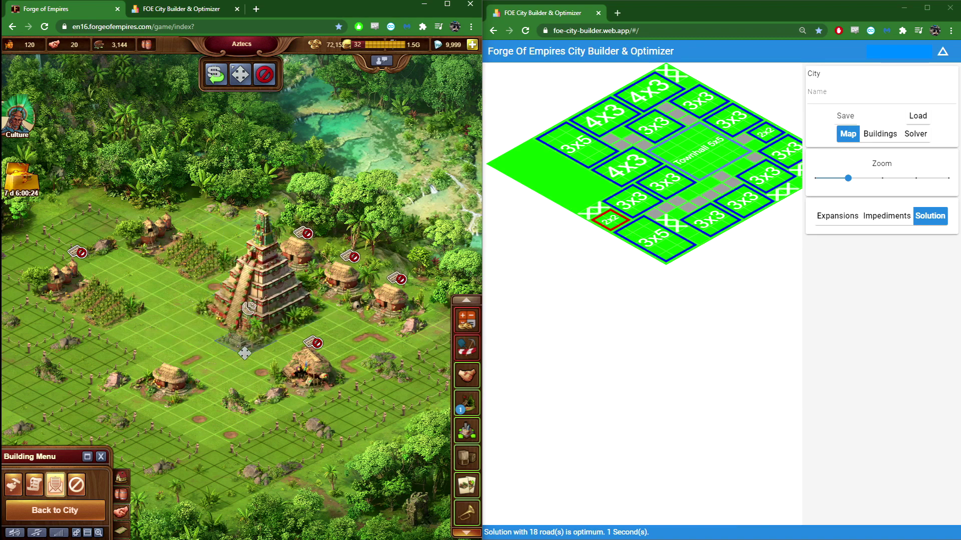
click(235, 357)
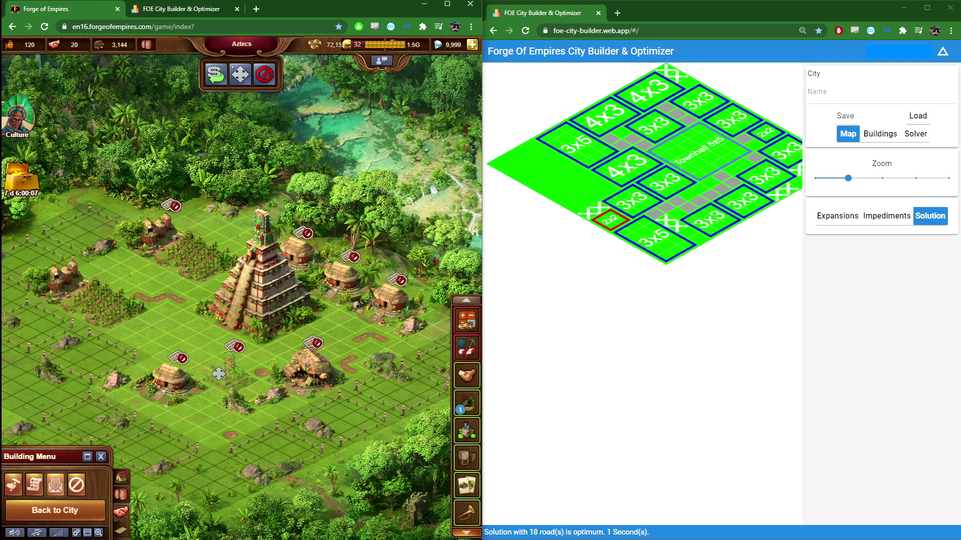
click(170, 375)
click(215, 340)
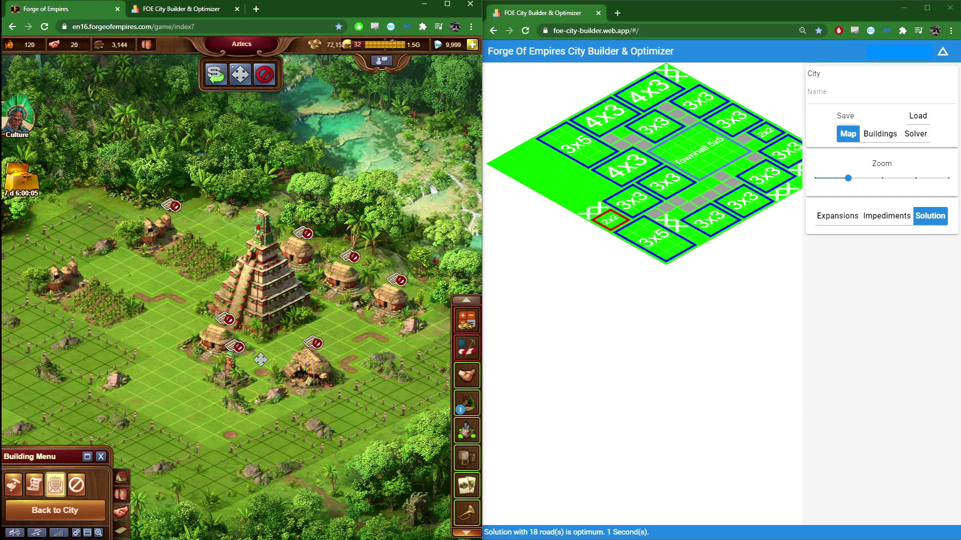
click(303, 368)
click(167, 368)
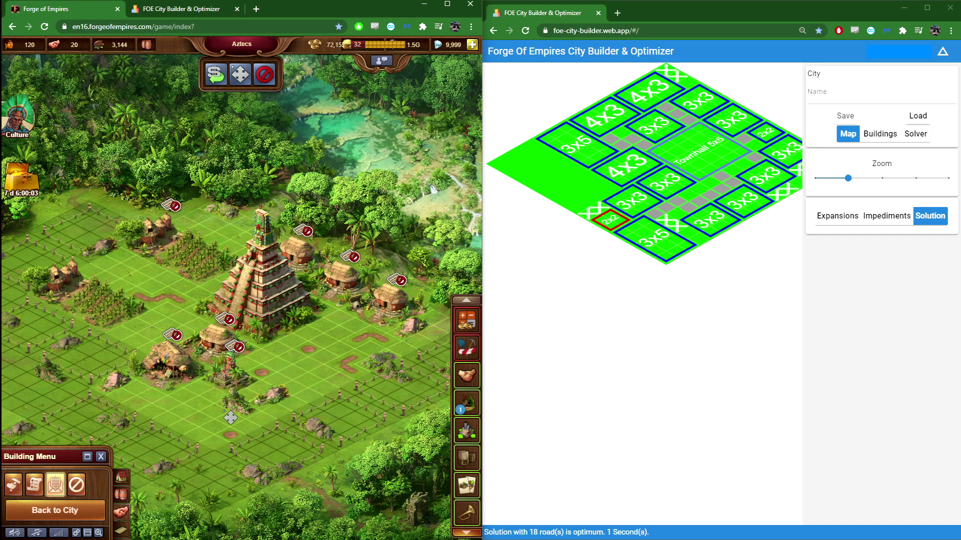
click(180, 255)
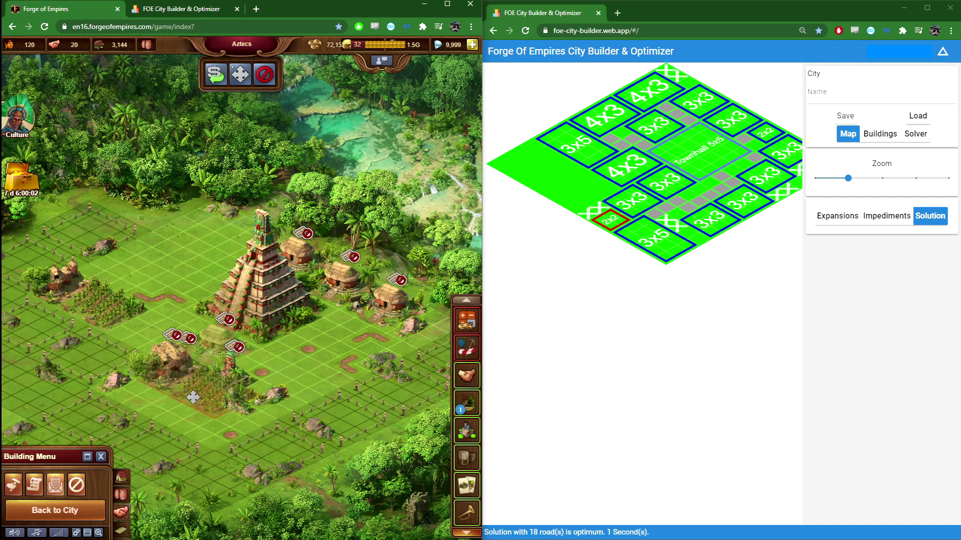
click(195, 406)
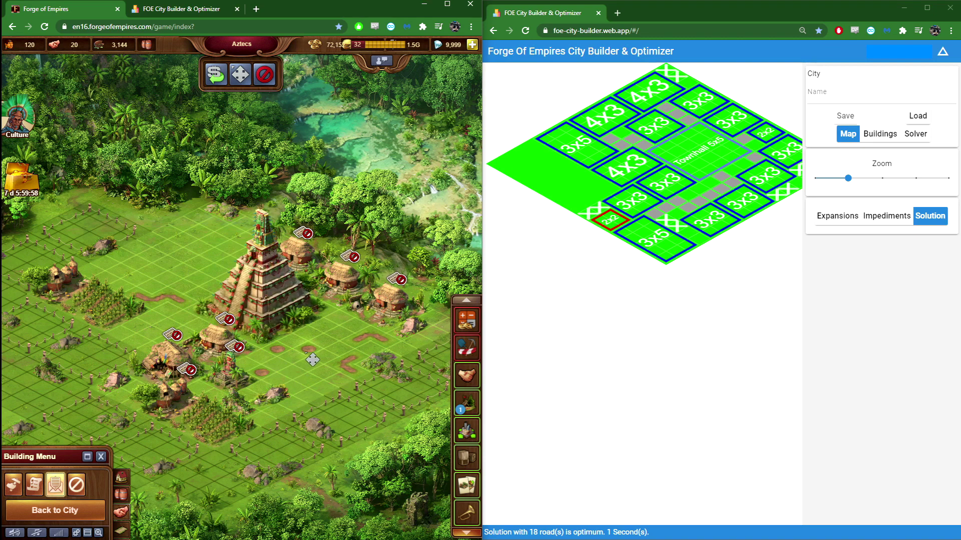
Move the statue right, remove a blocking rock for free, and place a hut by the road
click(267, 378)
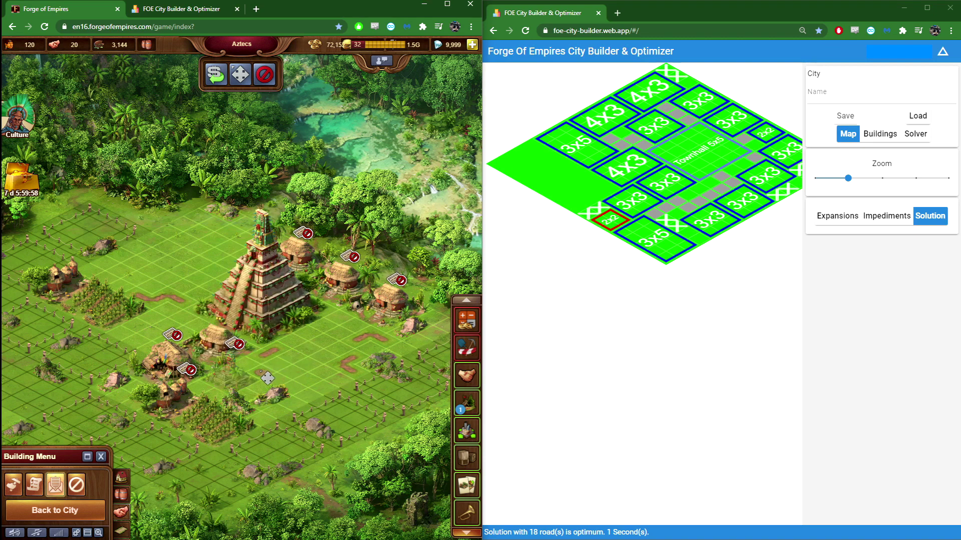
click(236, 391)
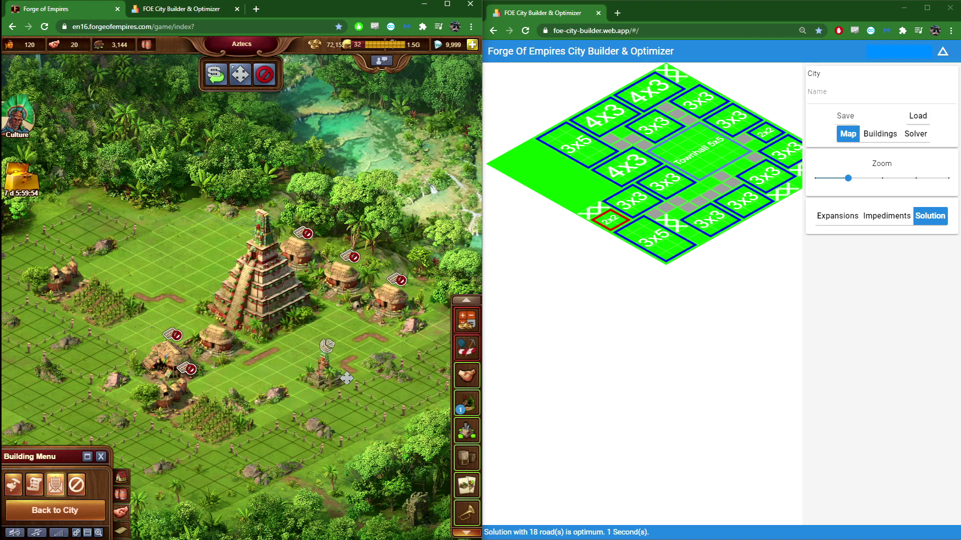
click(324, 375)
click(220, 345)
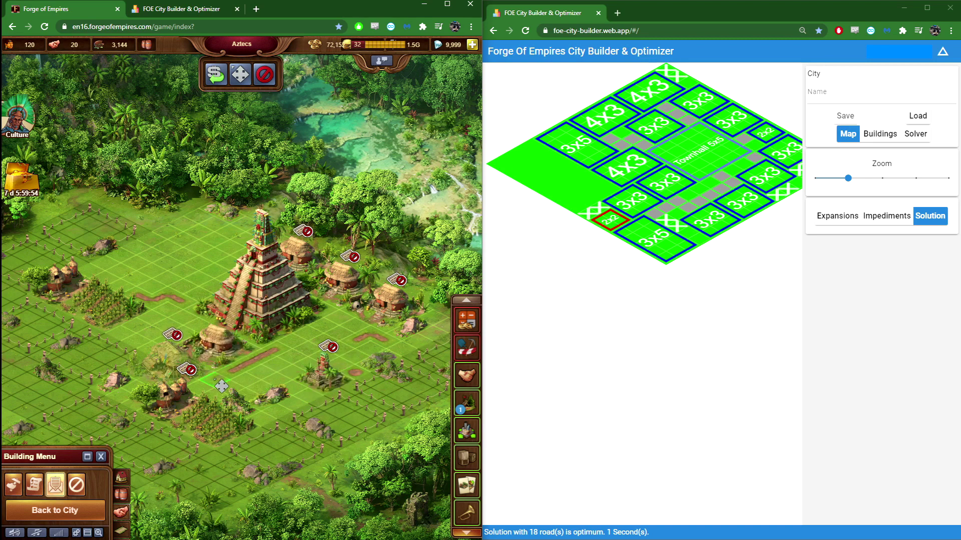
click(245, 394)
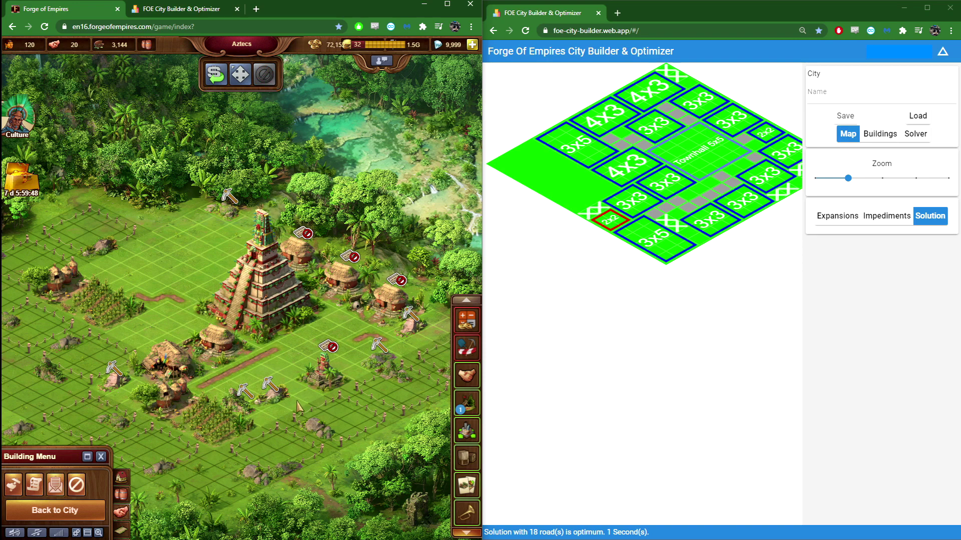
click(306, 421)
click(294, 362)
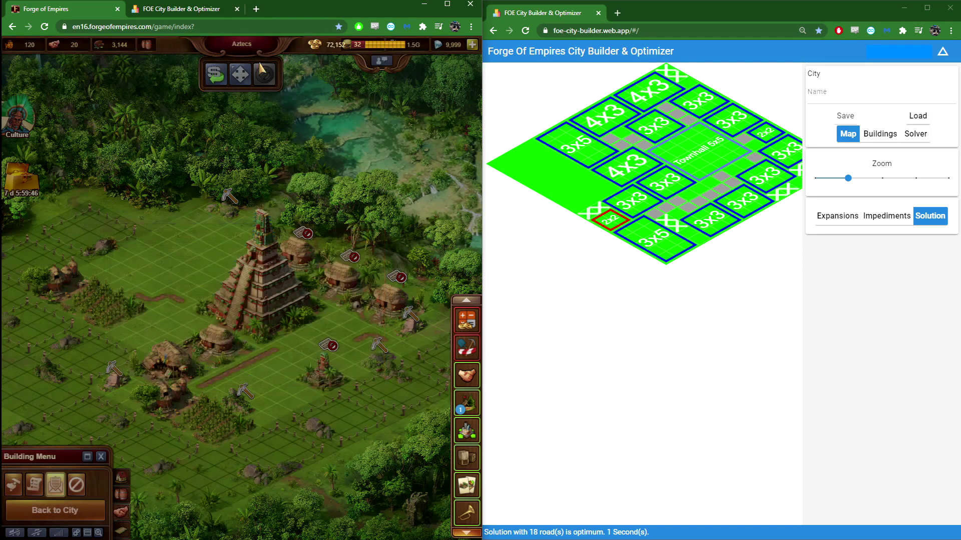
click(272, 387)
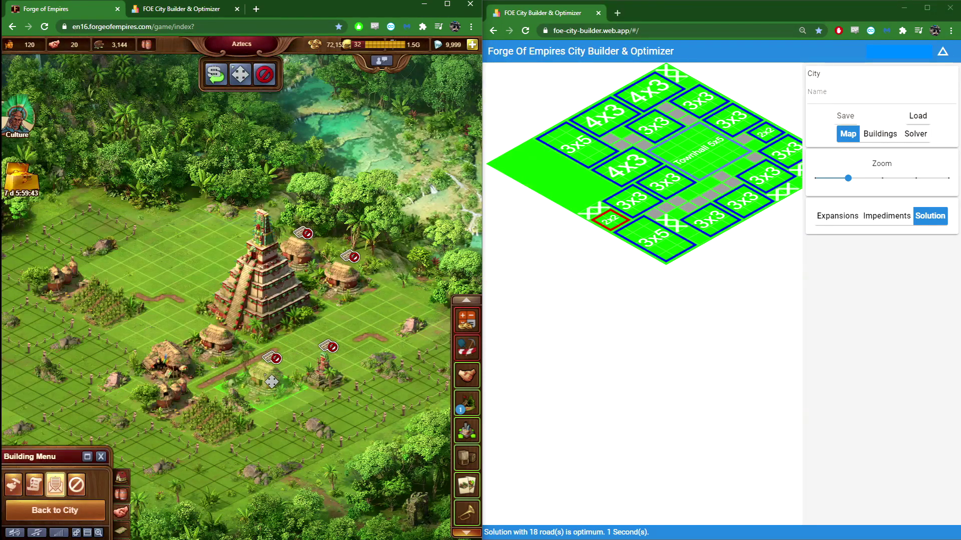
Reposition another hut and the small shrine, then pick up the hut beside the temple
click(342, 275)
click(326, 369)
click(351, 419)
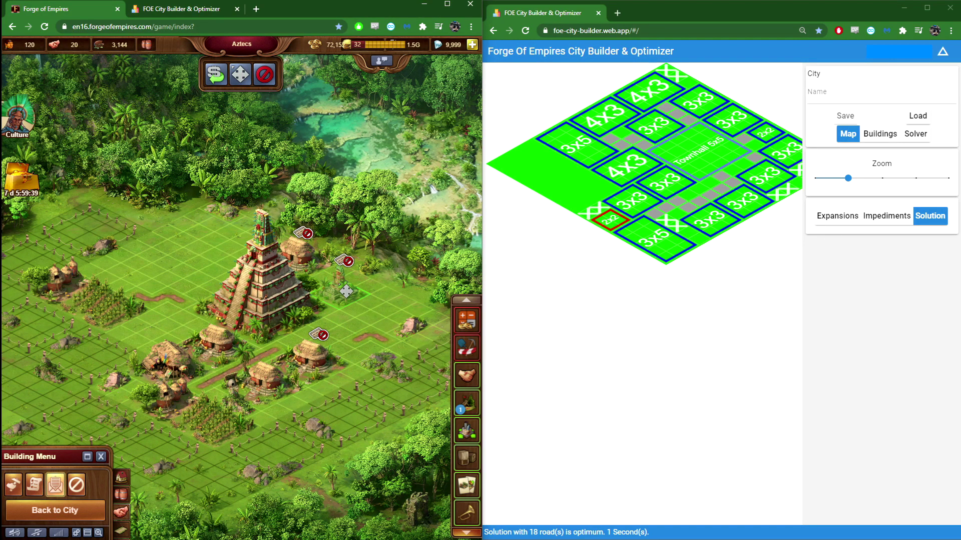
click(360, 288)
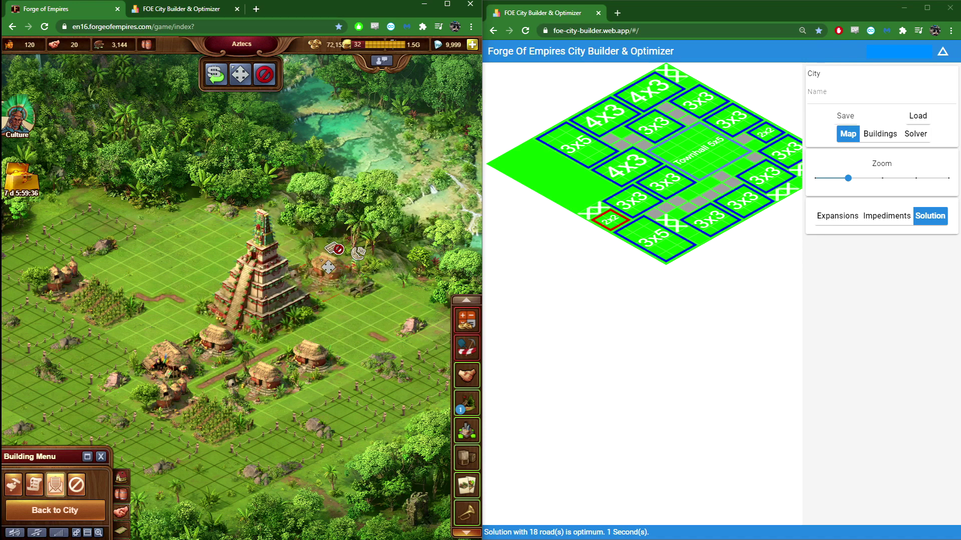
click(314, 258)
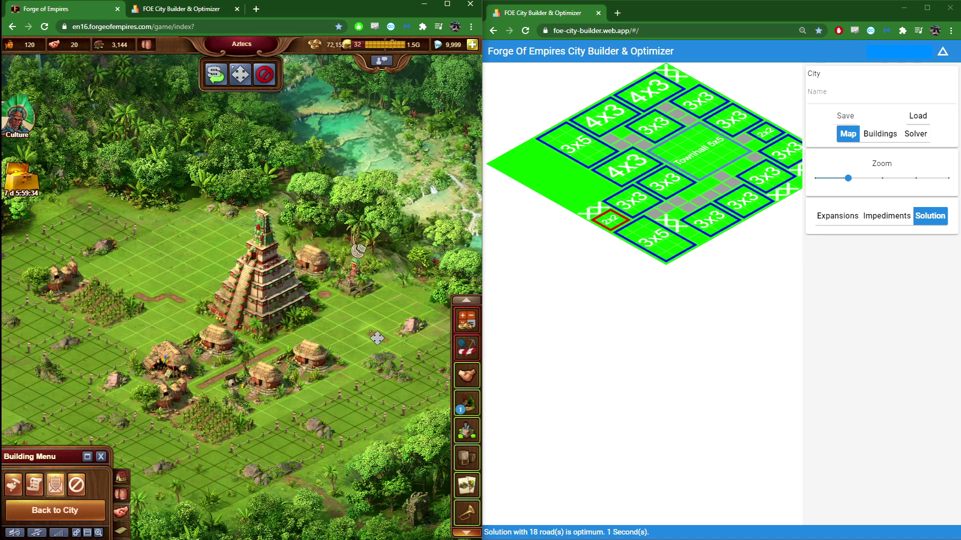
Build and place two Yaoteguihua Residences near the huts
click(89, 458)
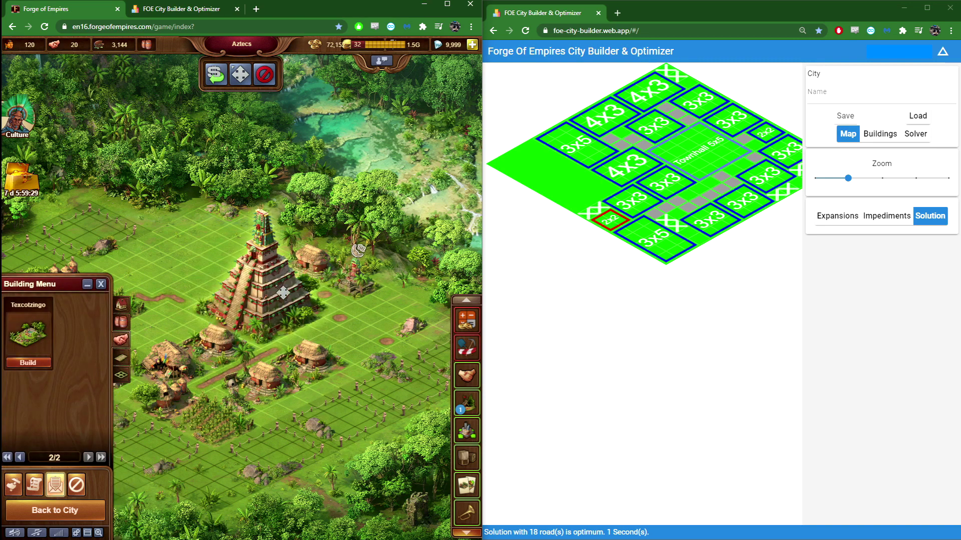
click(121, 323)
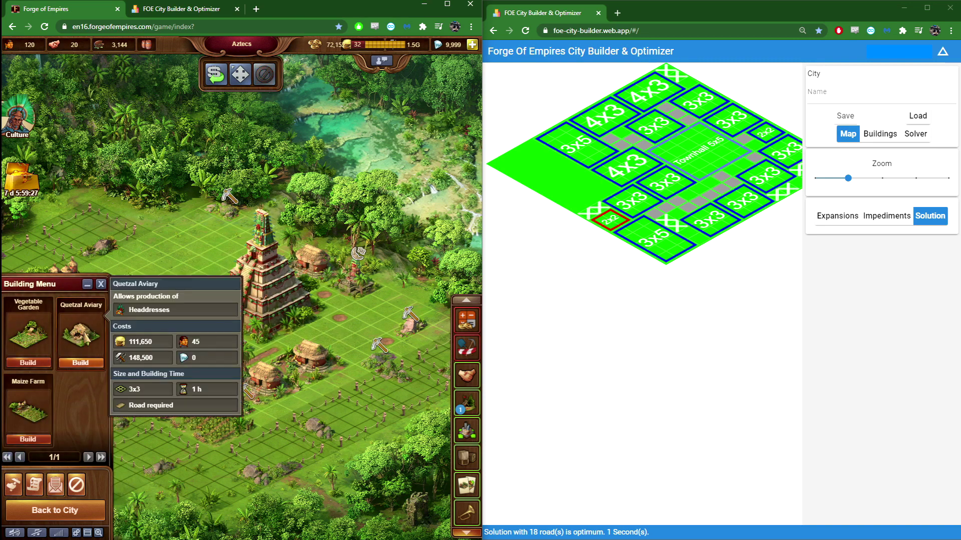
click(121, 305)
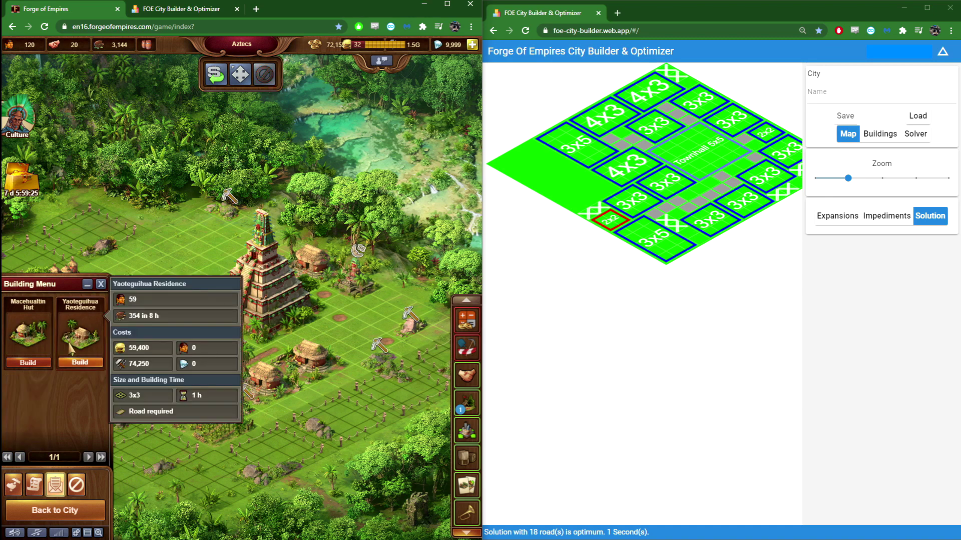
click(60, 326)
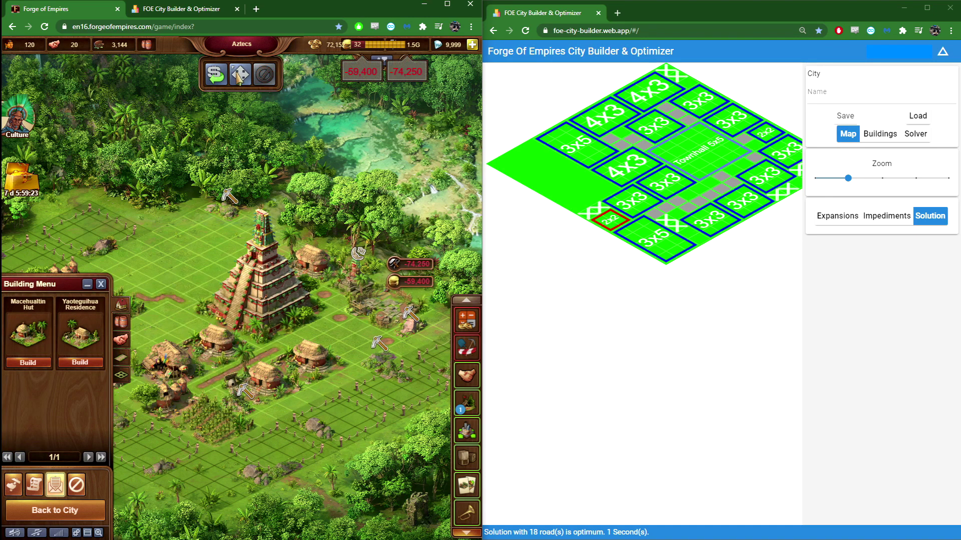
click(310, 352)
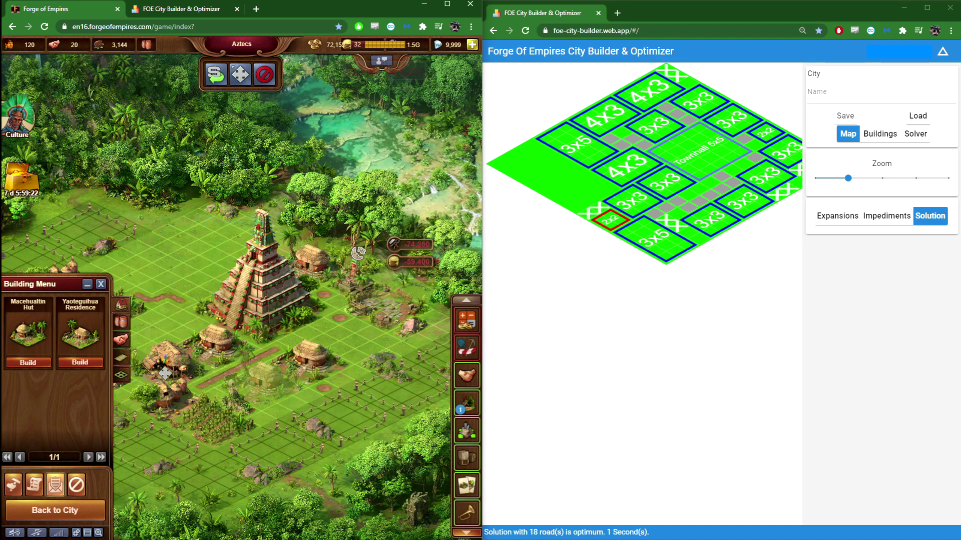
click(359, 335)
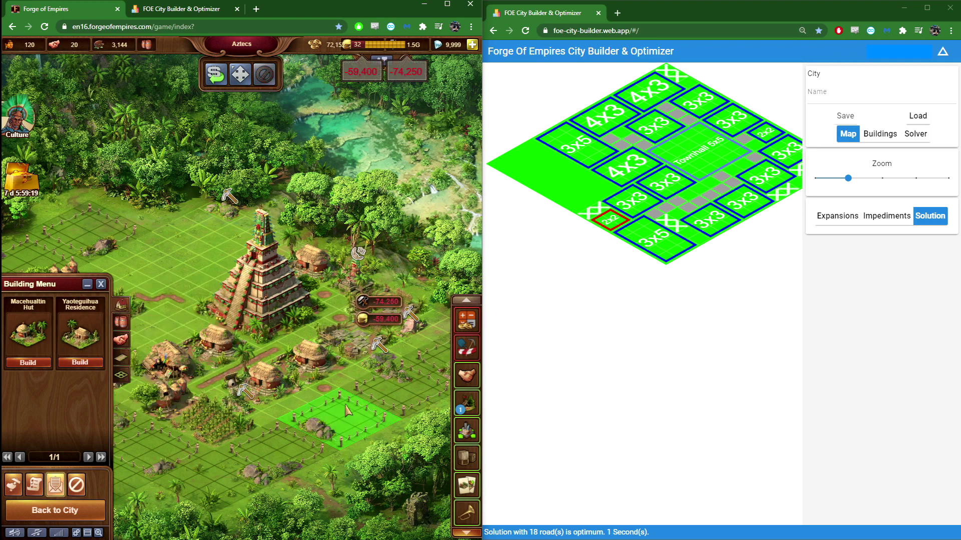
drag(328, 395, 368, 396)
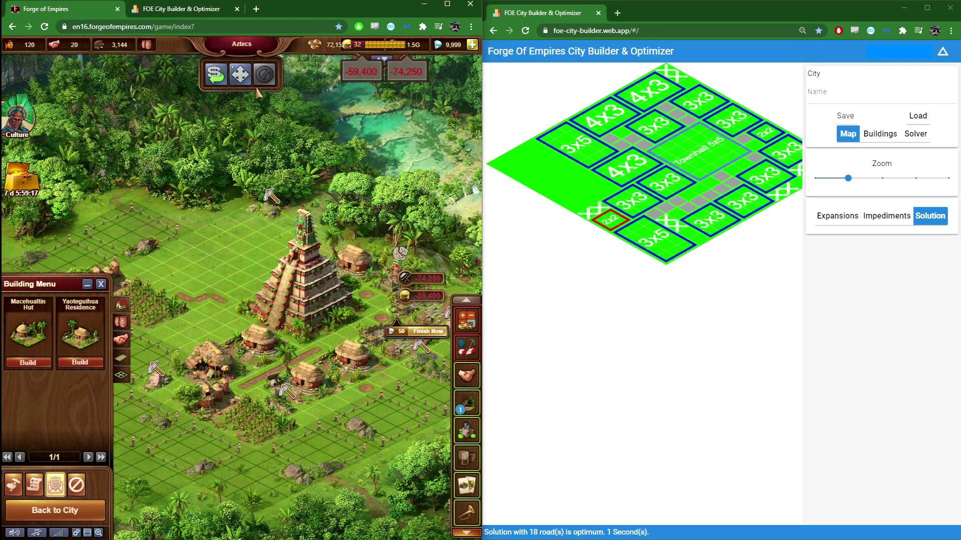
key(m)
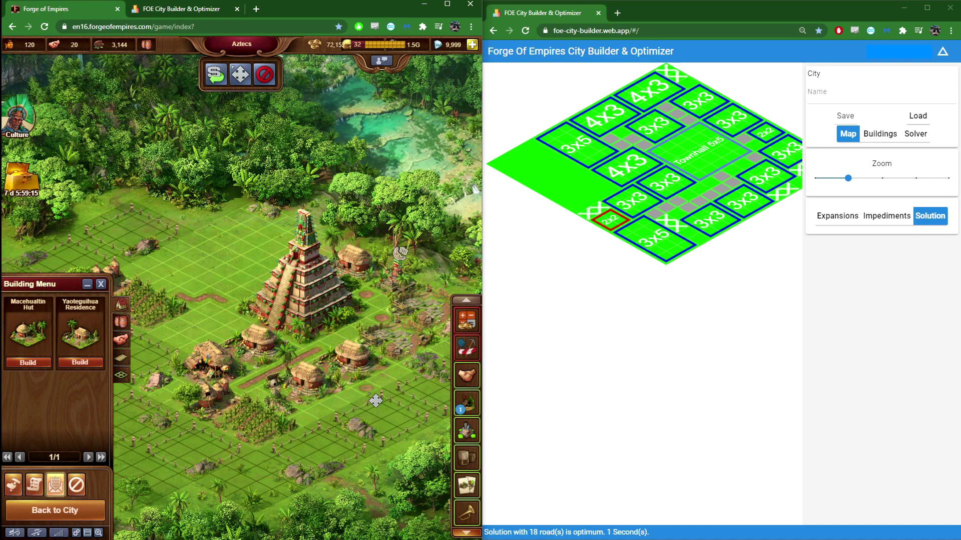
Reset the temple and build two Texcotzingo buildings beside it
click(263, 301)
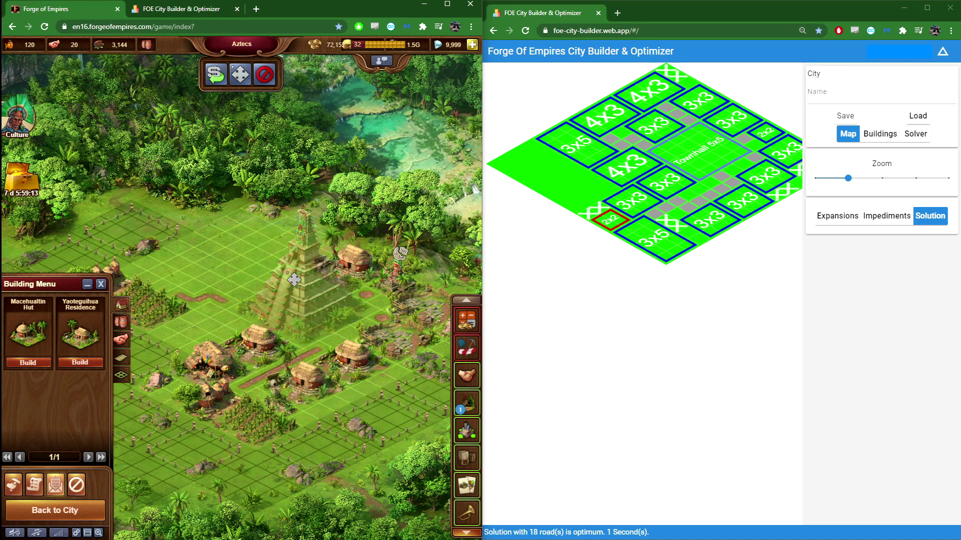
click(294, 280)
click(121, 322)
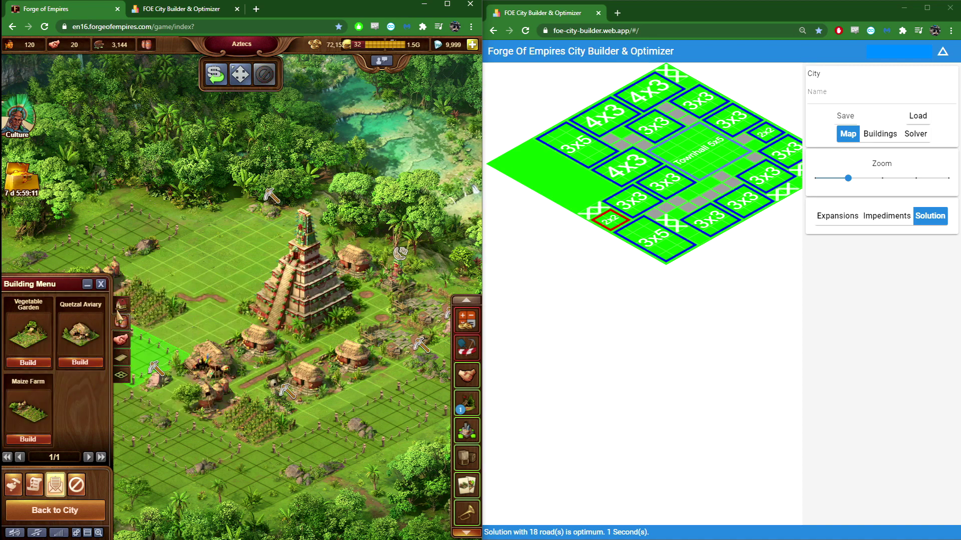
click(35, 358)
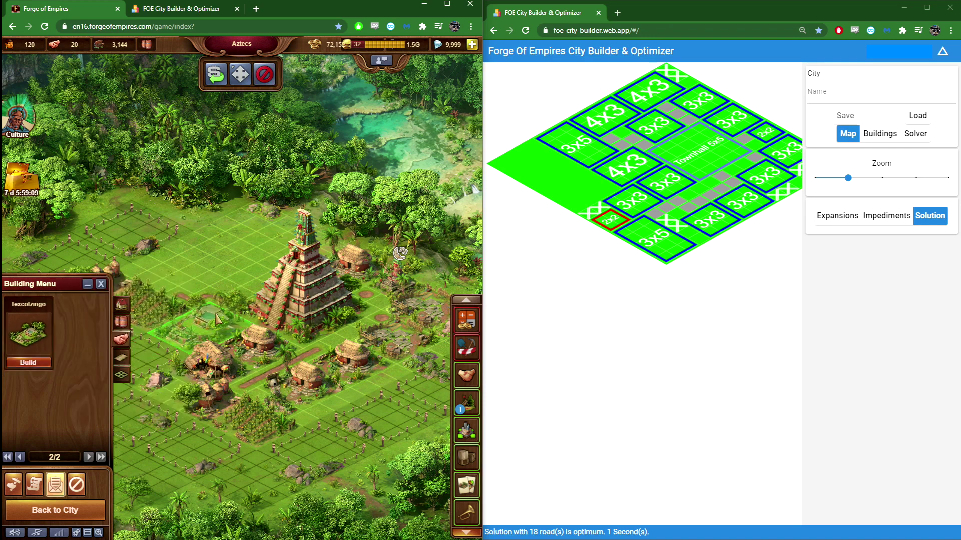
click(197, 251)
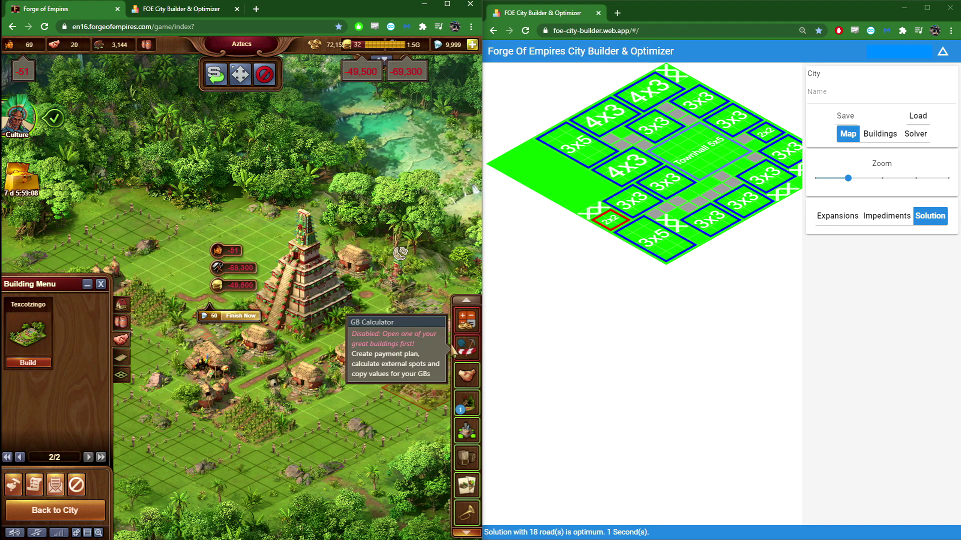
mouse_move(25, 328)
click(28, 362)
click(210, 353)
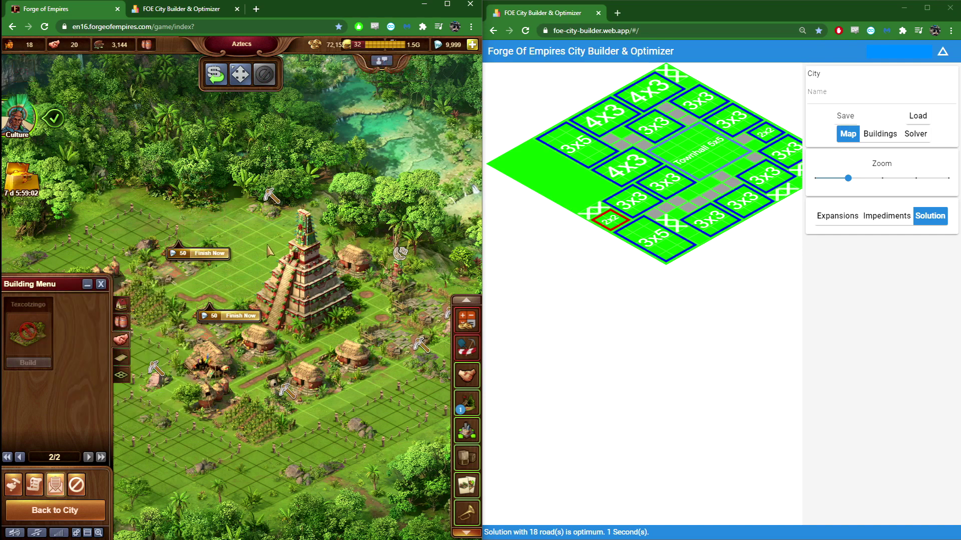
drag(427, 304, 369, 302)
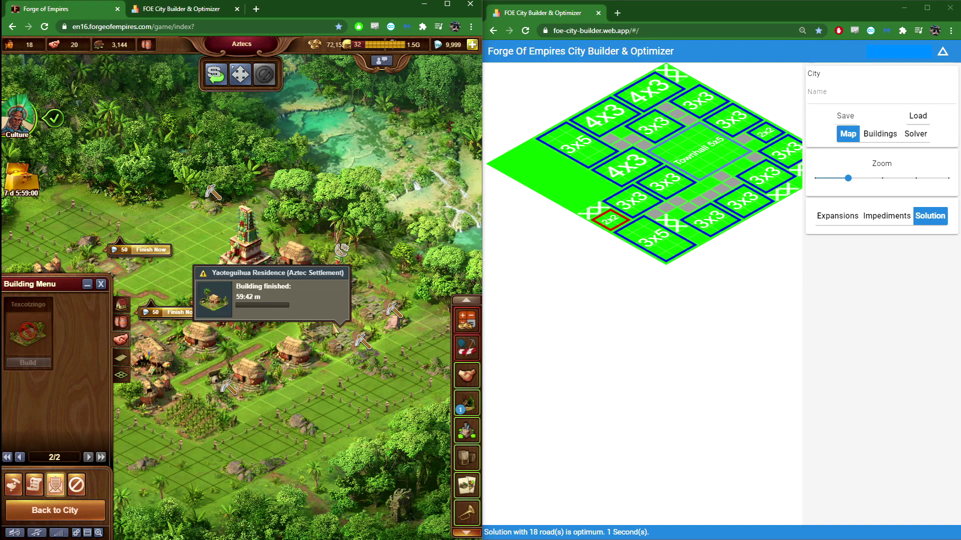
click(351, 254)
Lay two Simple Path tiles beside the temple
key(Escape)
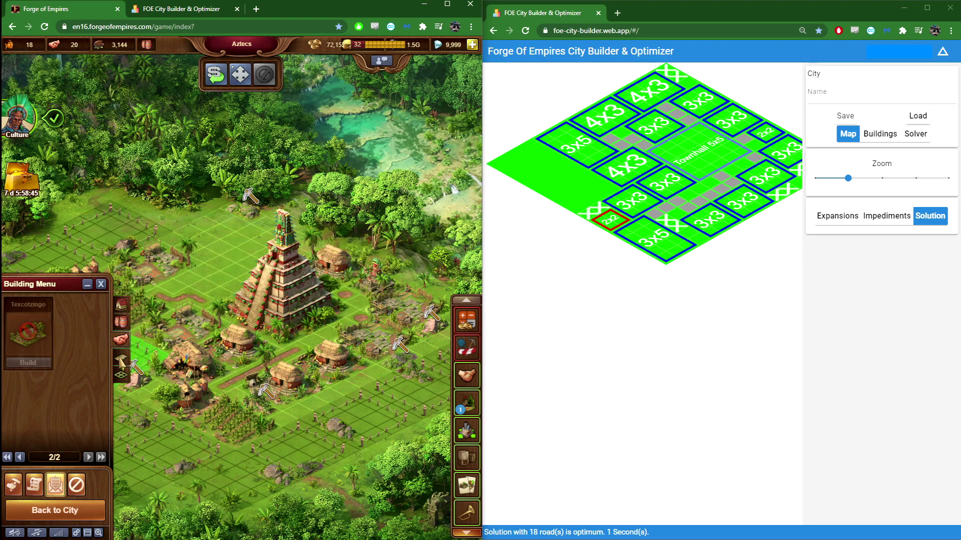
click(121, 357)
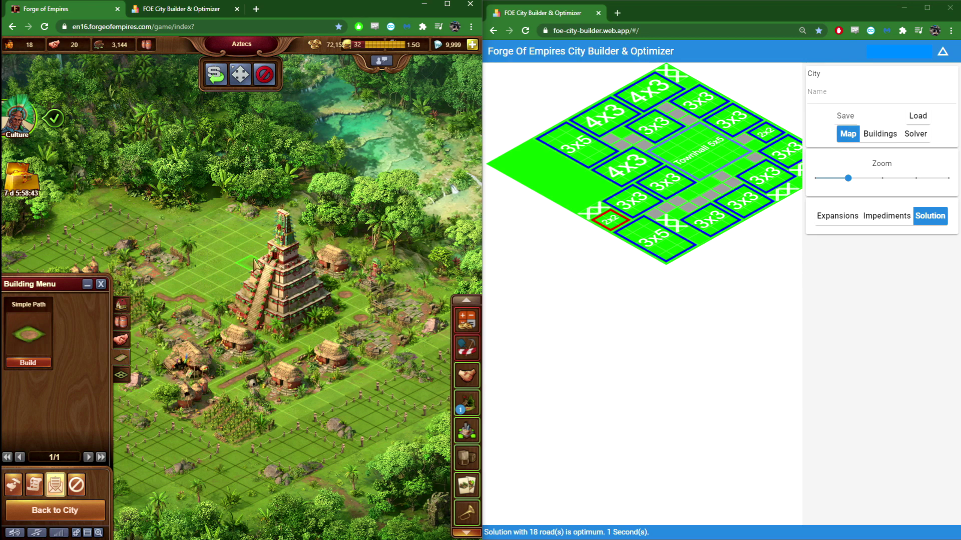
click(255, 263)
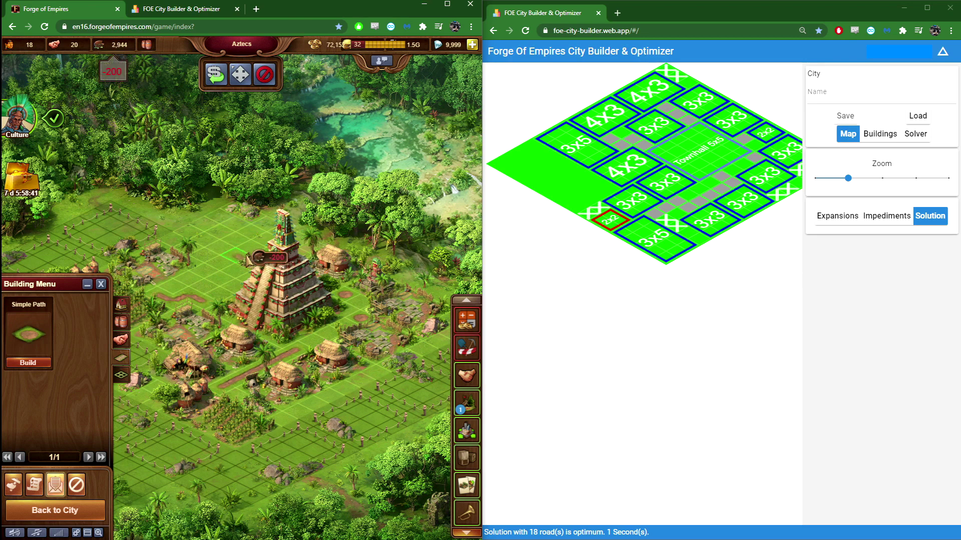
click(253, 253)
Shift the temple up-left and relocate a hut and another nearby building
click(297, 321)
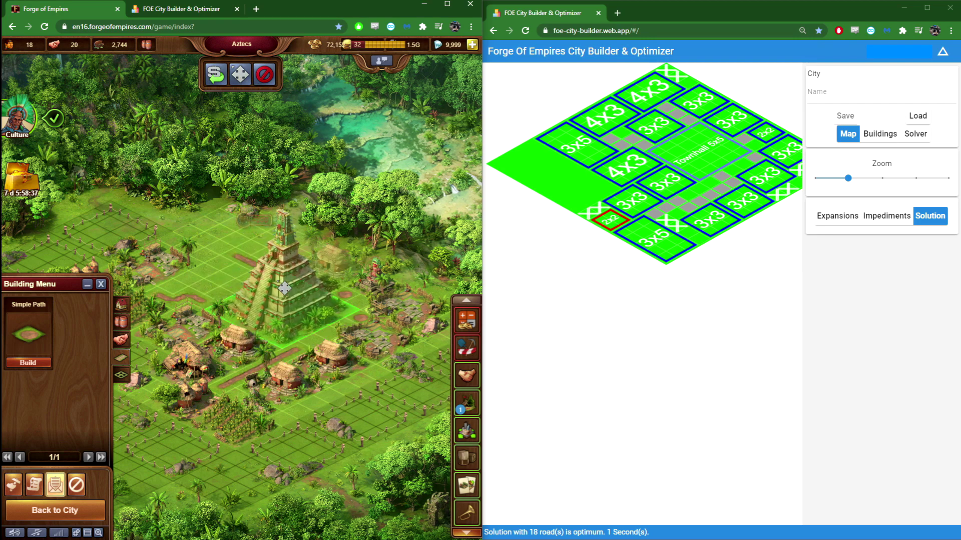
click(283, 282)
click(285, 371)
click(213, 253)
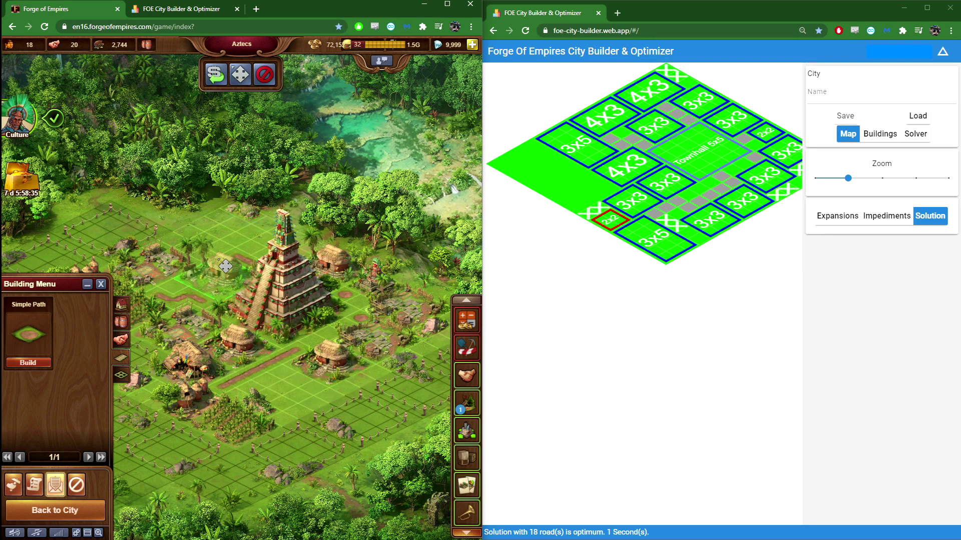
click(275, 230)
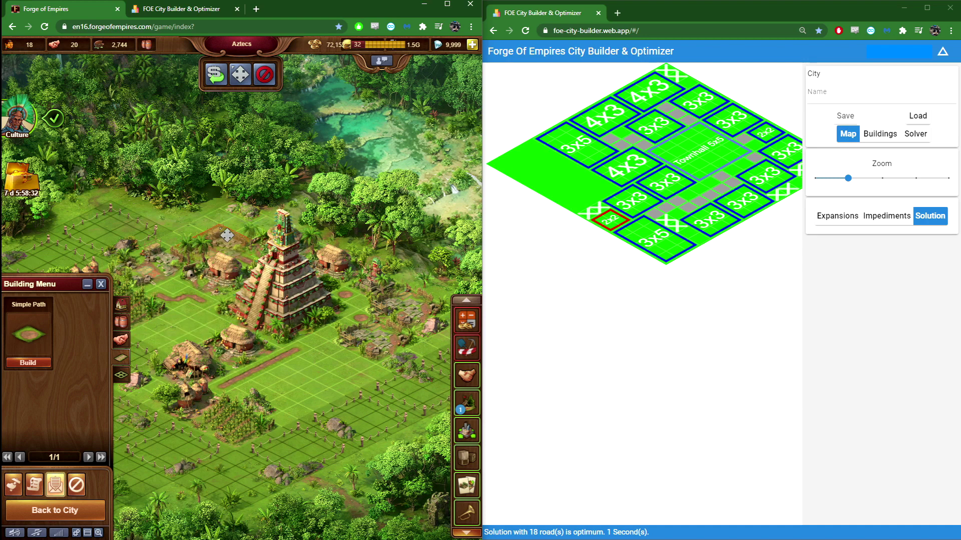
click(227, 223)
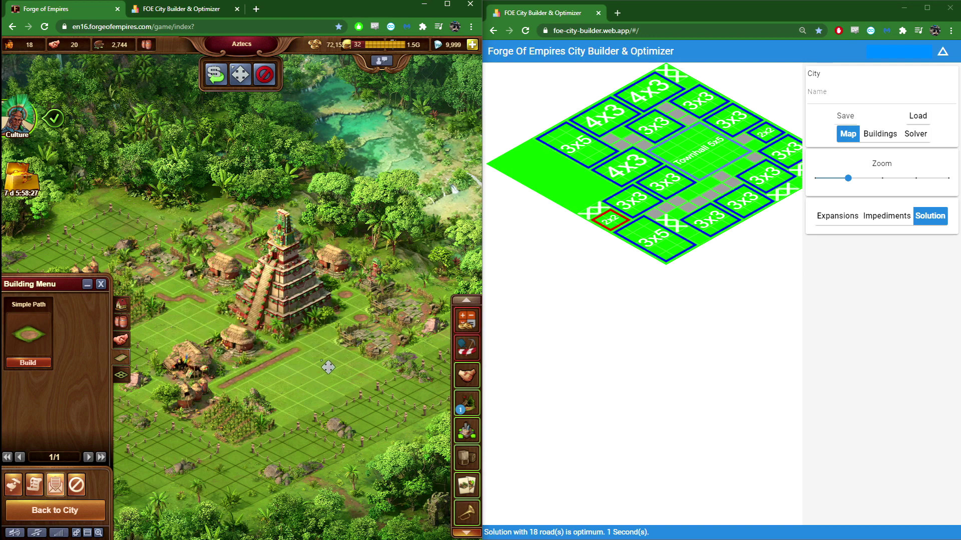
drag(291, 390, 316, 374)
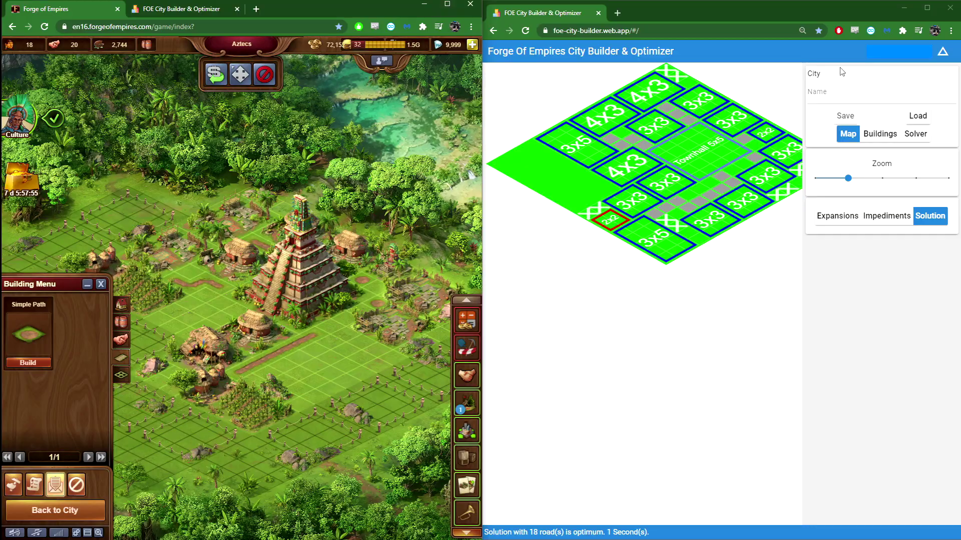
Maximize the game's browser window to fill the screen
click(927, 7)
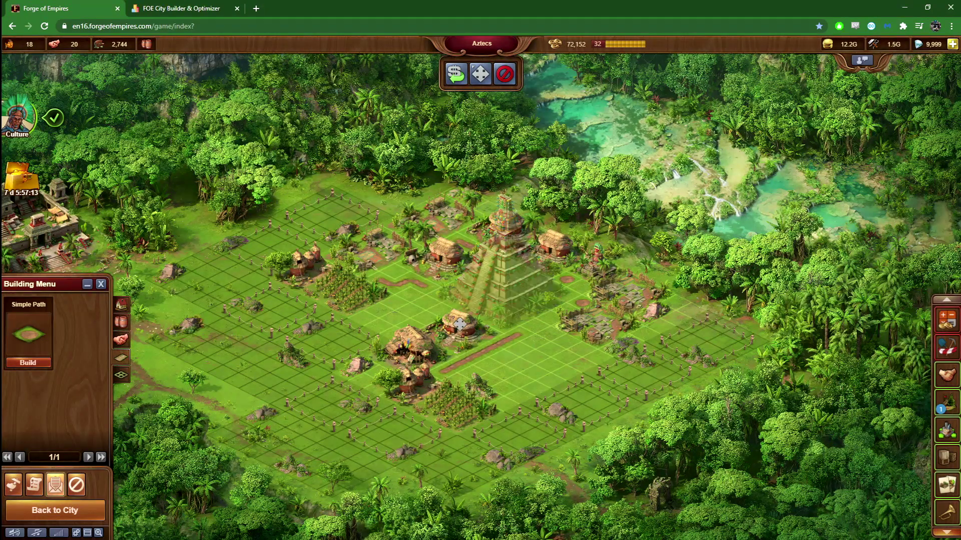
Browse the Embassy Advancements unlock cards, close the overview, and shift the settlement view slightly down
mouse_move(458, 325)
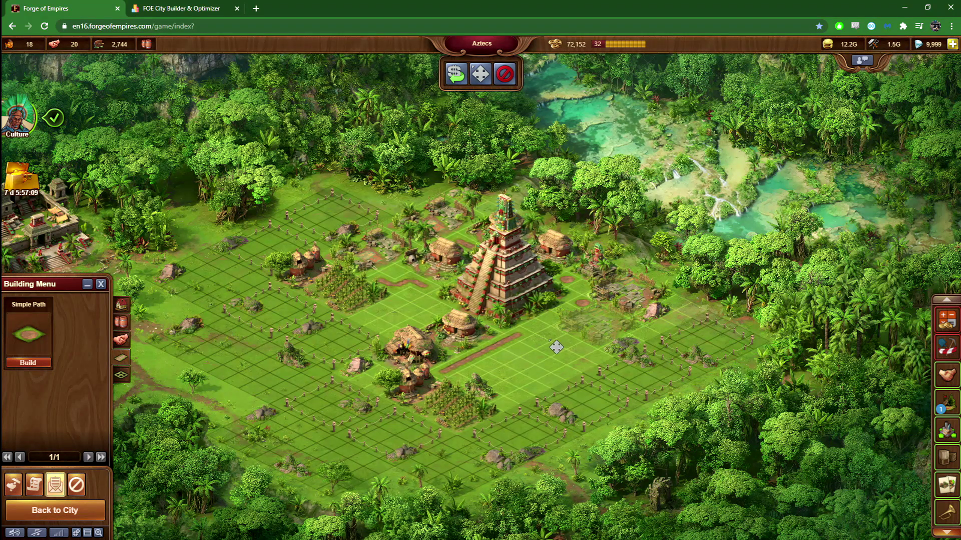
click(48, 493)
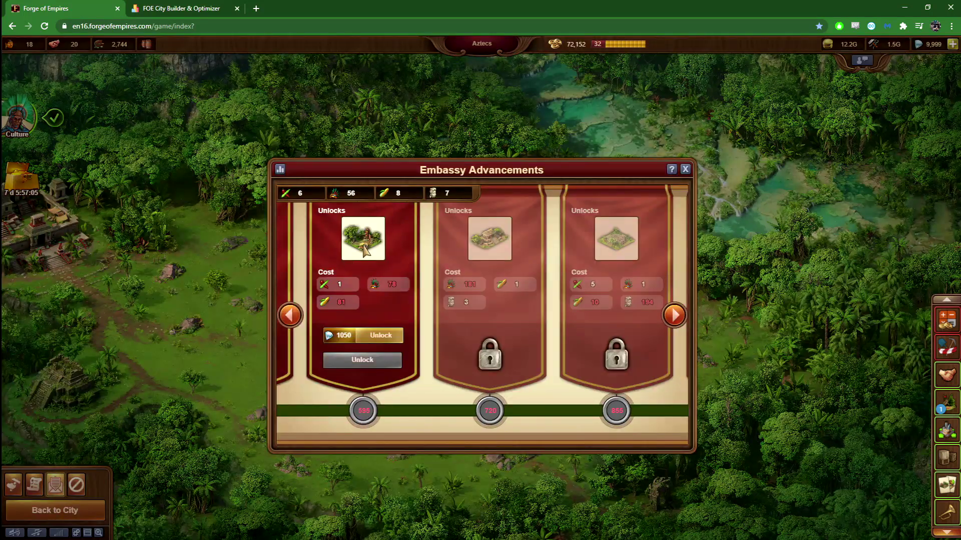
mouse_move(364, 248)
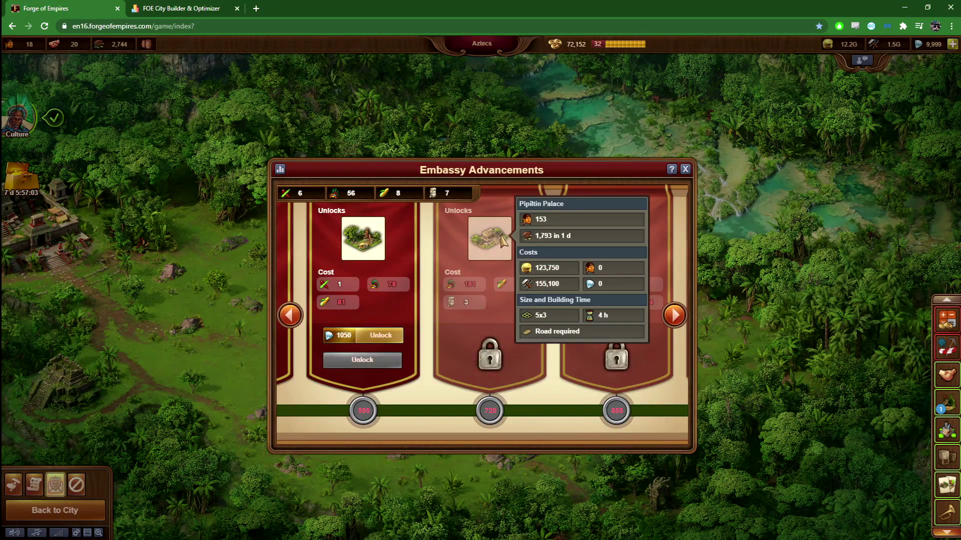
scroll(420, 253, down, 1)
key(Escape)
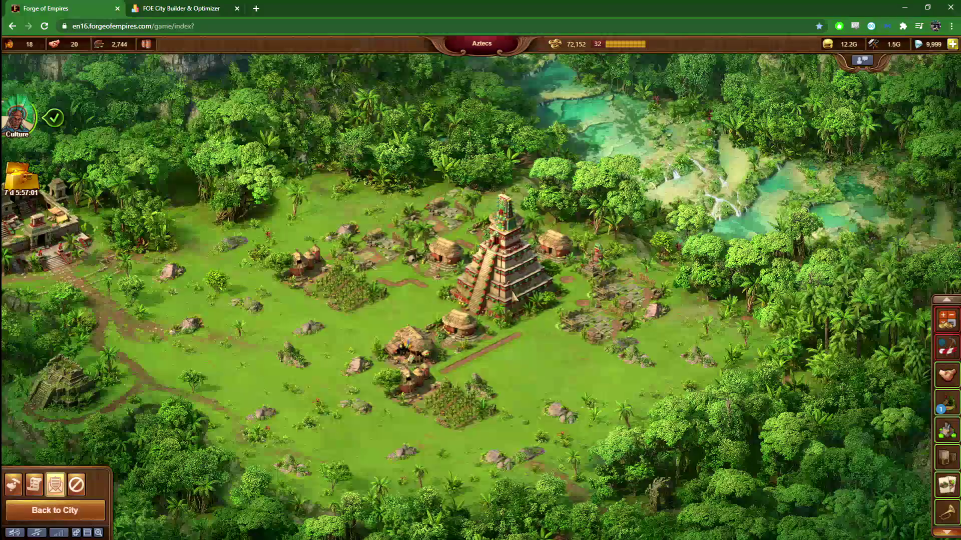
mouse_move(418, 259)
drag(364, 173, 364, 187)
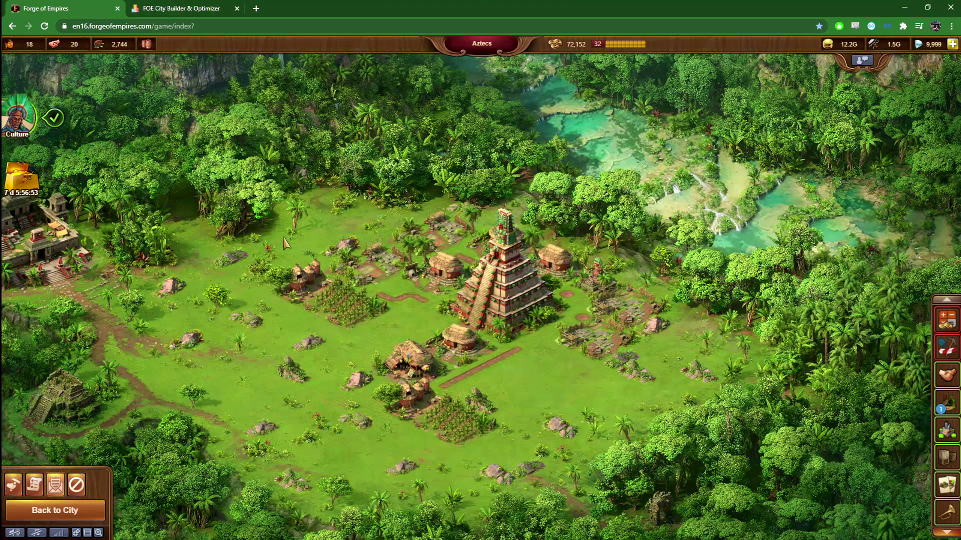